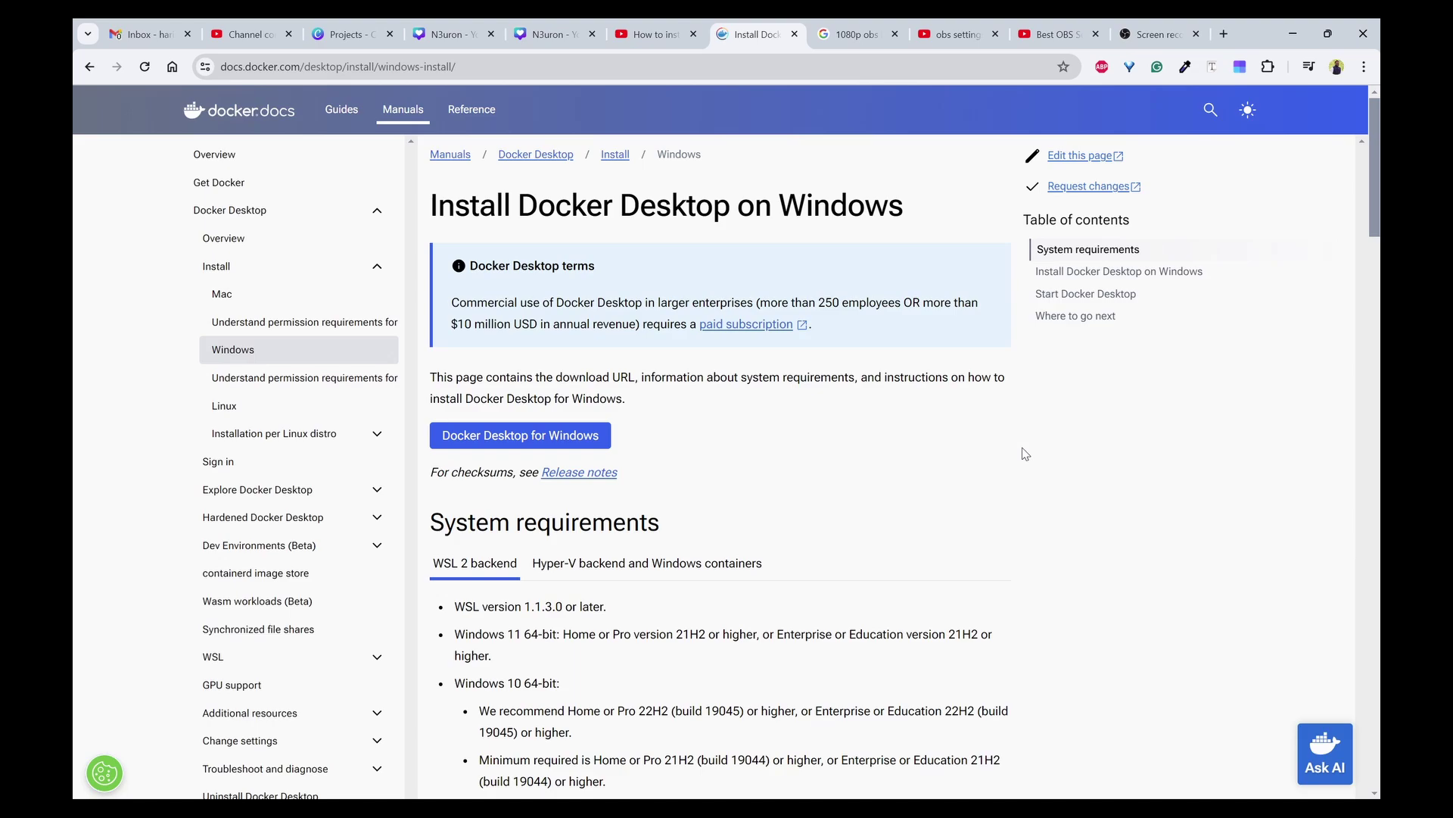
Download the Docker Desktop for Windows installer from the Docker documentation page
click(506, 66)
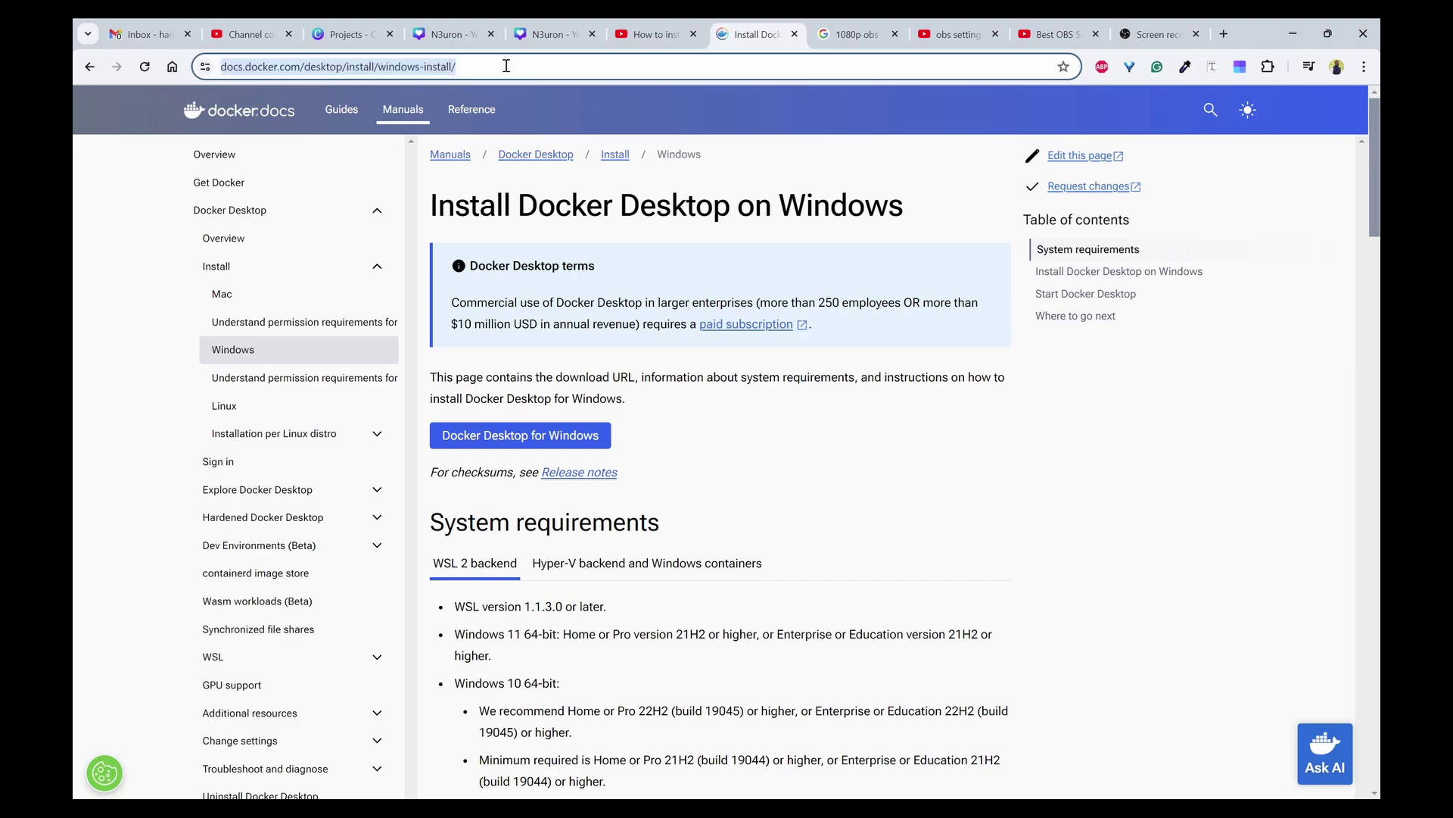
click(578, 206)
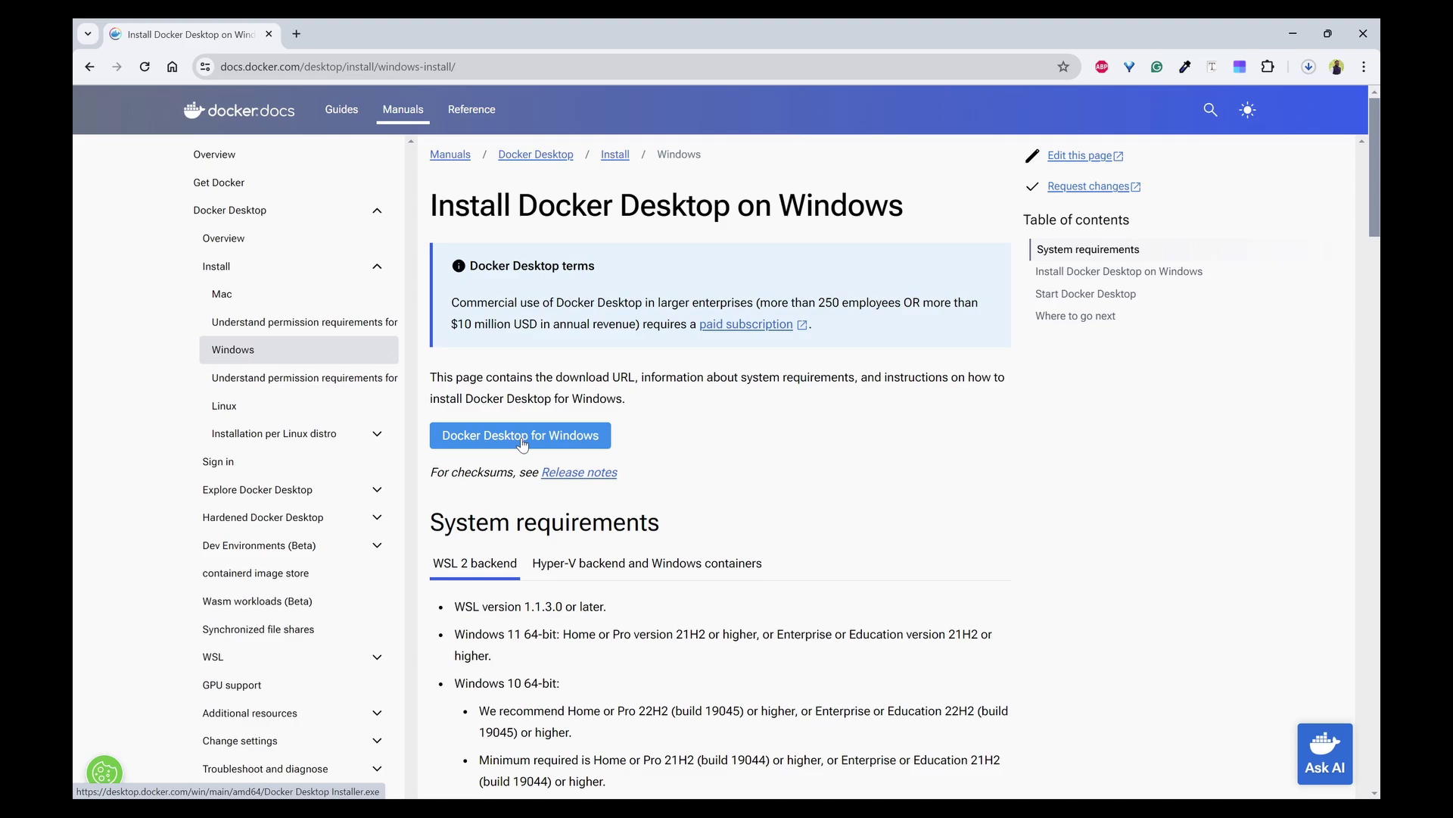
click(522, 437)
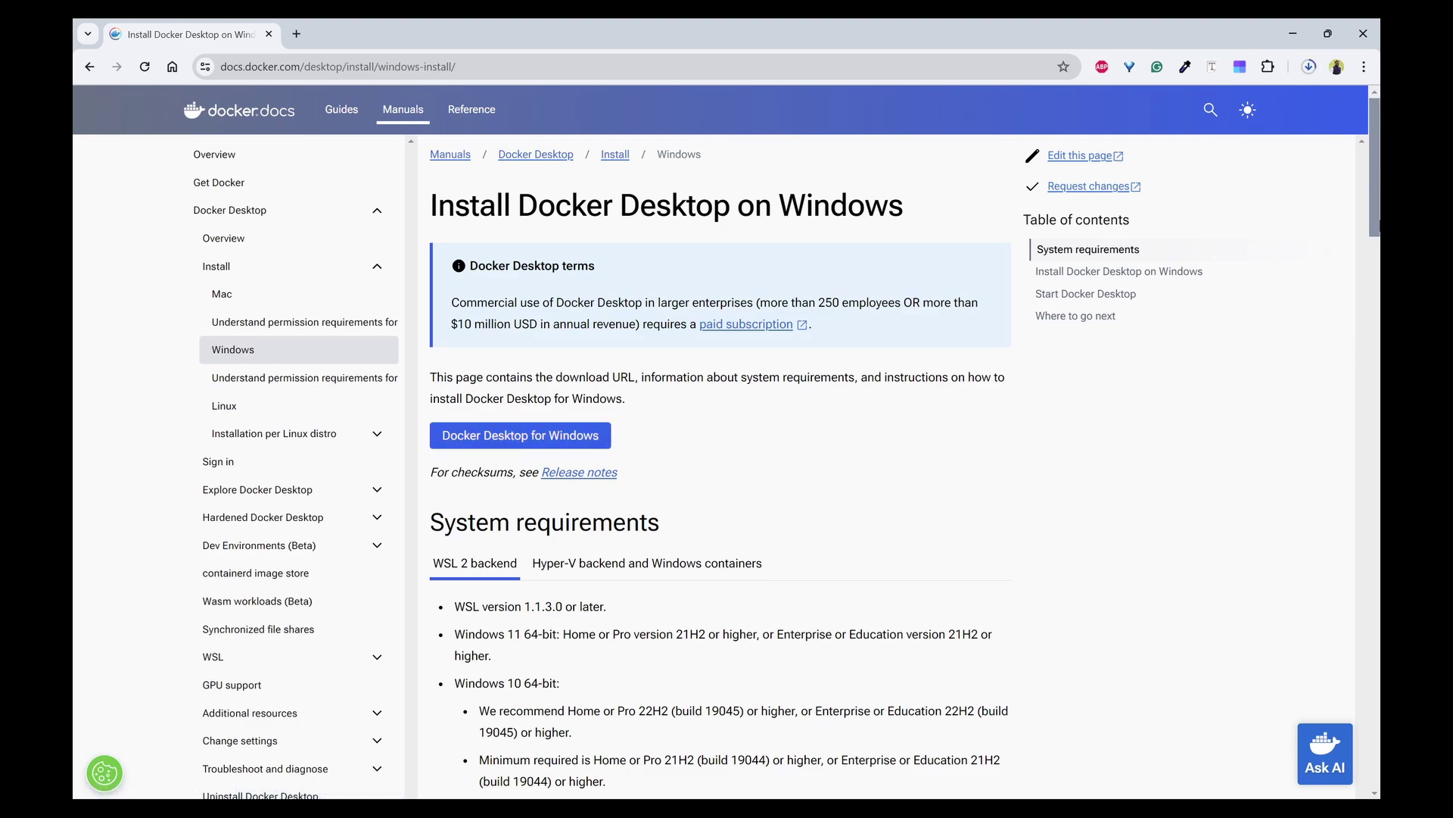
Examine the WSL 2 backend system requirements, including Windows versions, the WSL 2 feature and hardware virtualization in BIOS
drag(1379, 159, 1379, 214)
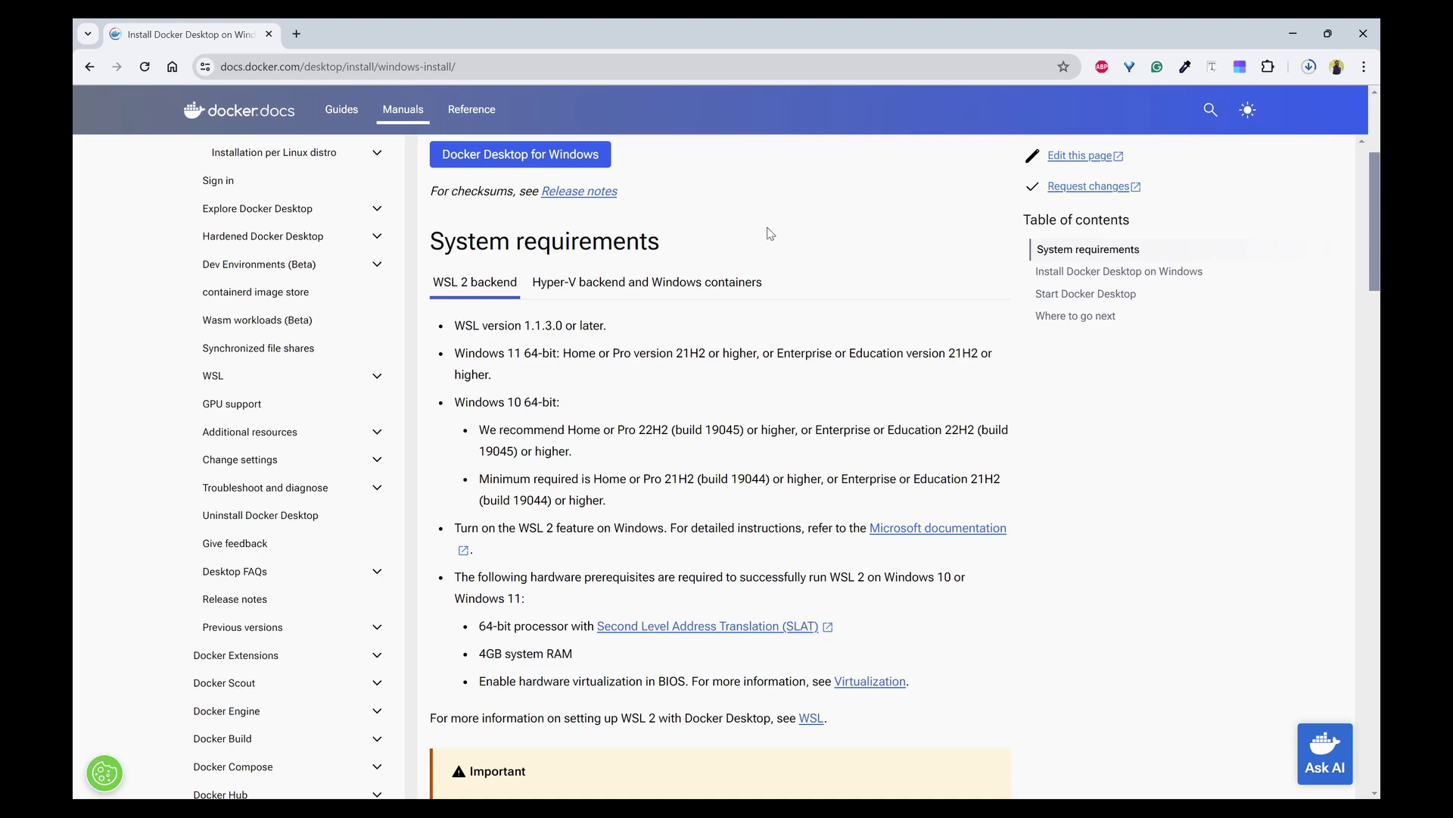
click(628, 286)
click(499, 288)
scroll(1379, 202, down, 1)
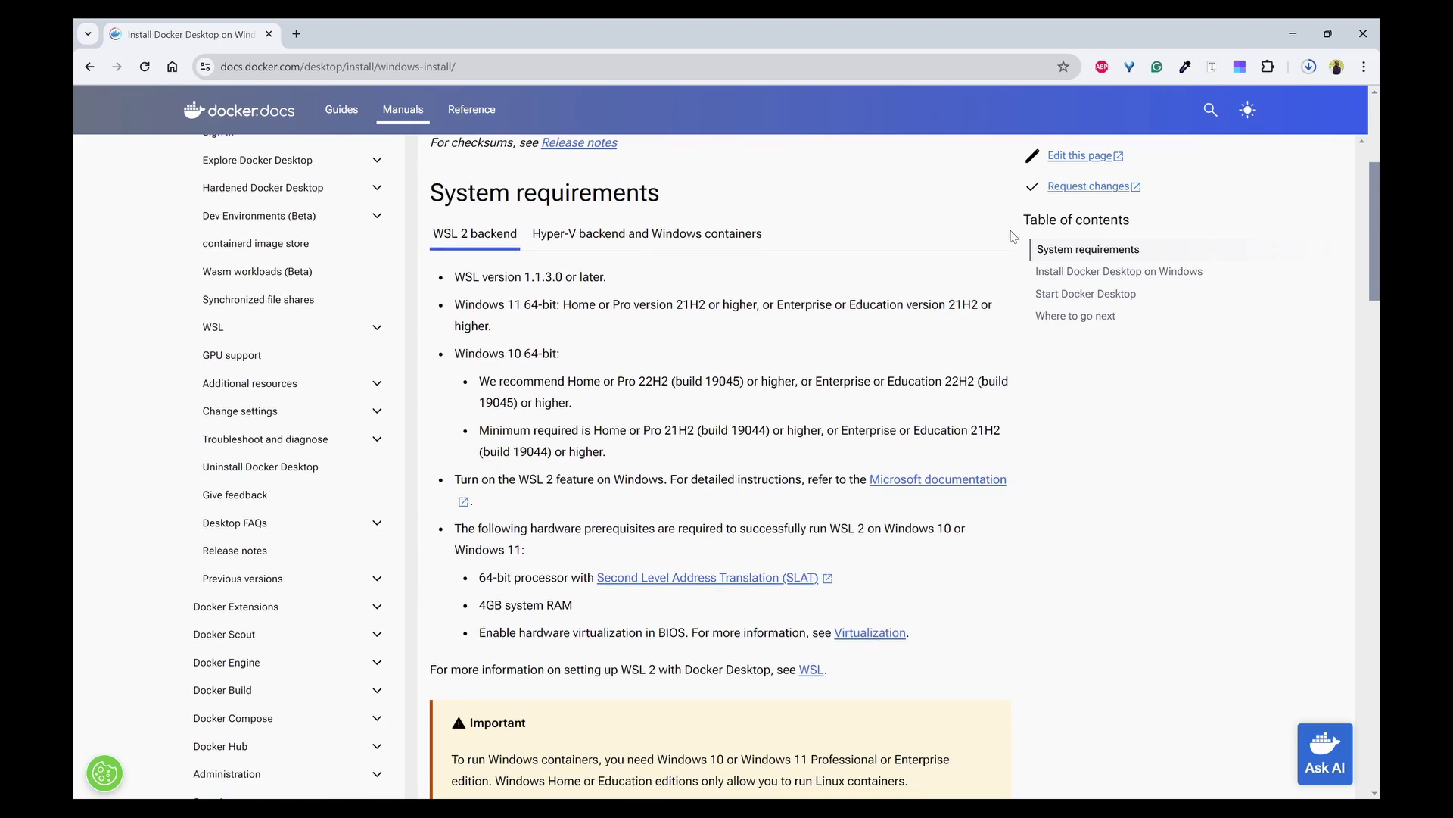
double_click(509, 306)
drag(577, 362, 515, 300)
click(551, 352)
drag(517, 481, 606, 481)
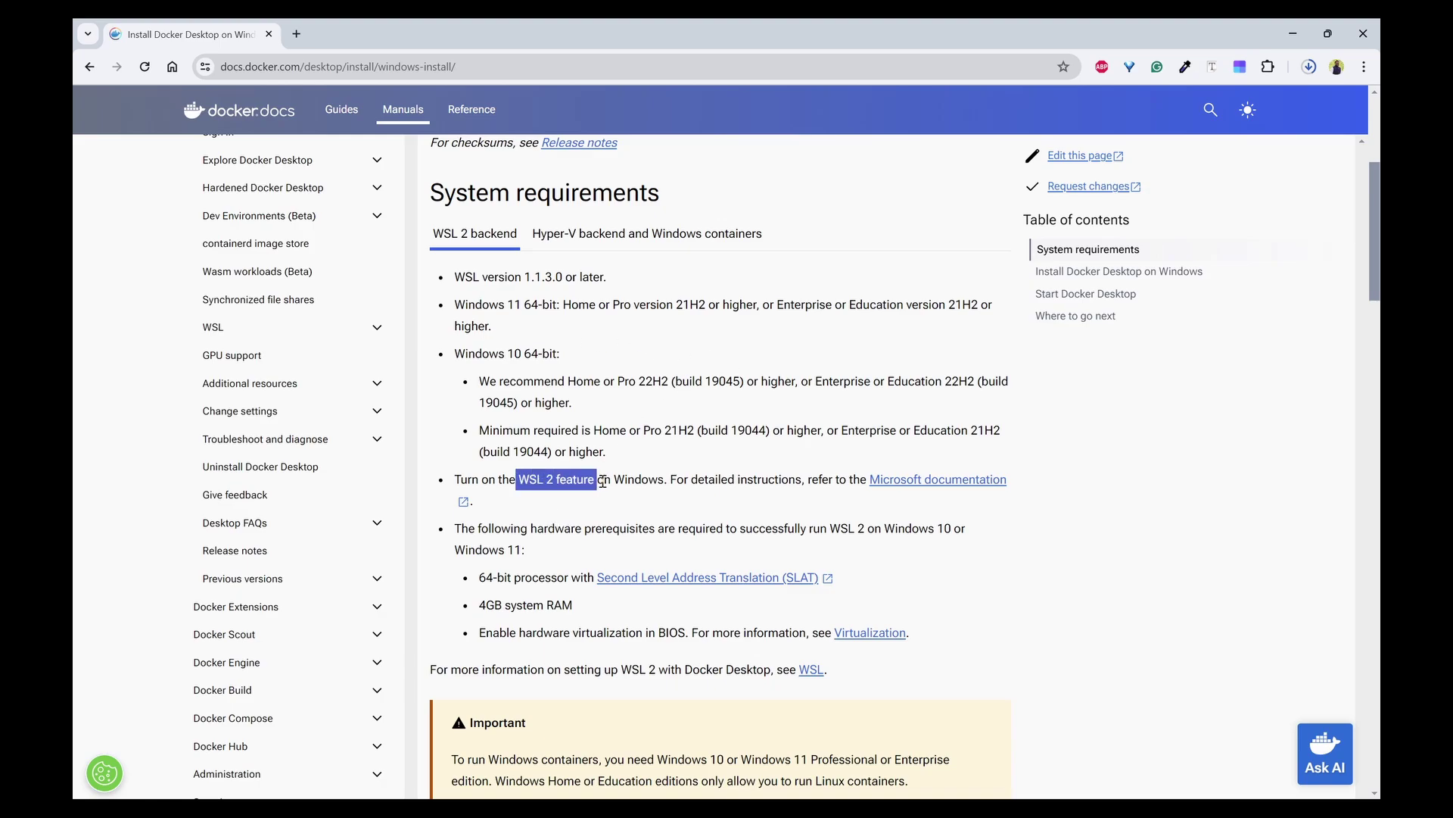
click(617, 482)
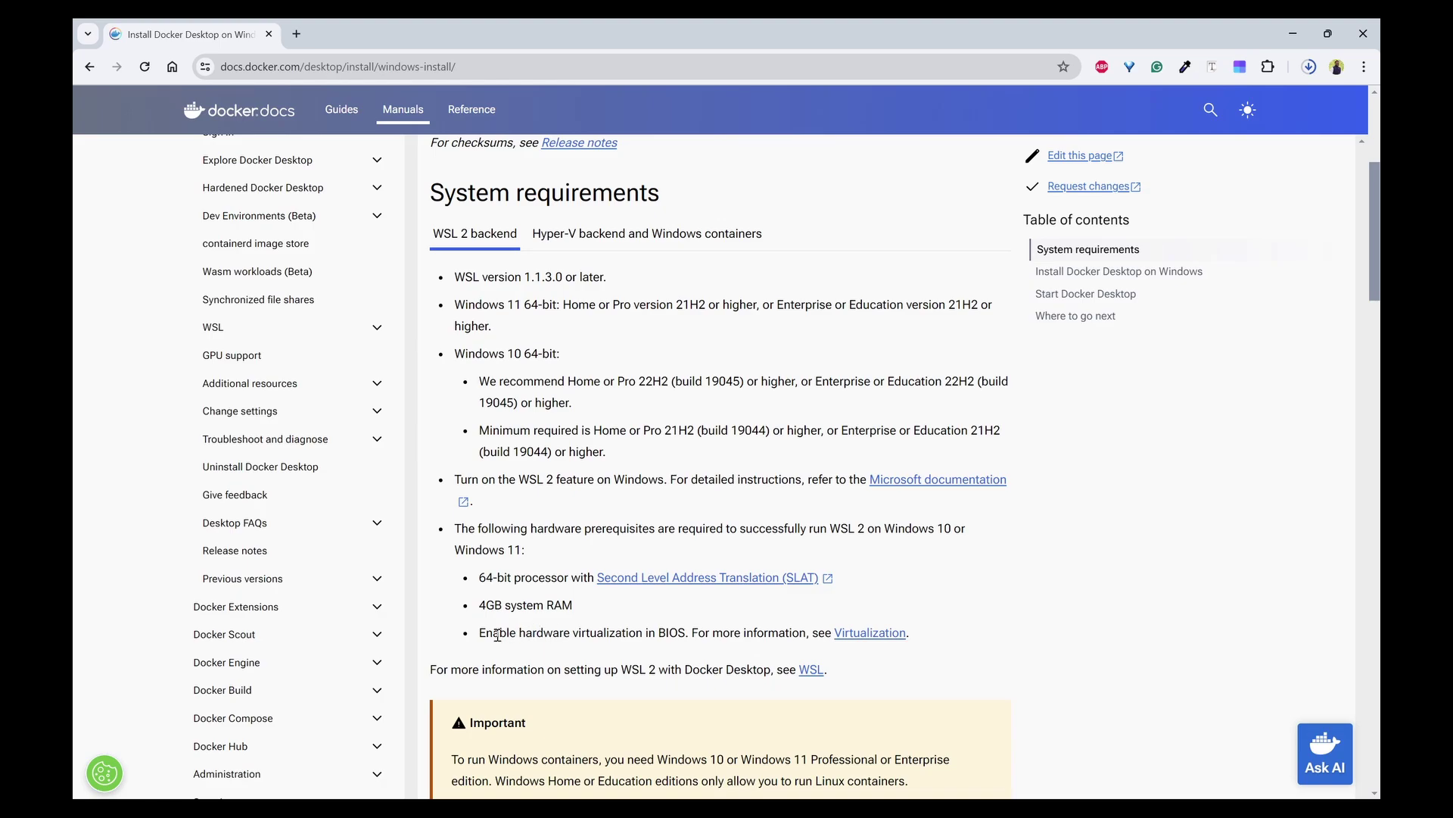
drag(486, 633, 676, 633)
click(678, 633)
Open a Windows command prompt and run wsl to review its usage options
key(super+r)
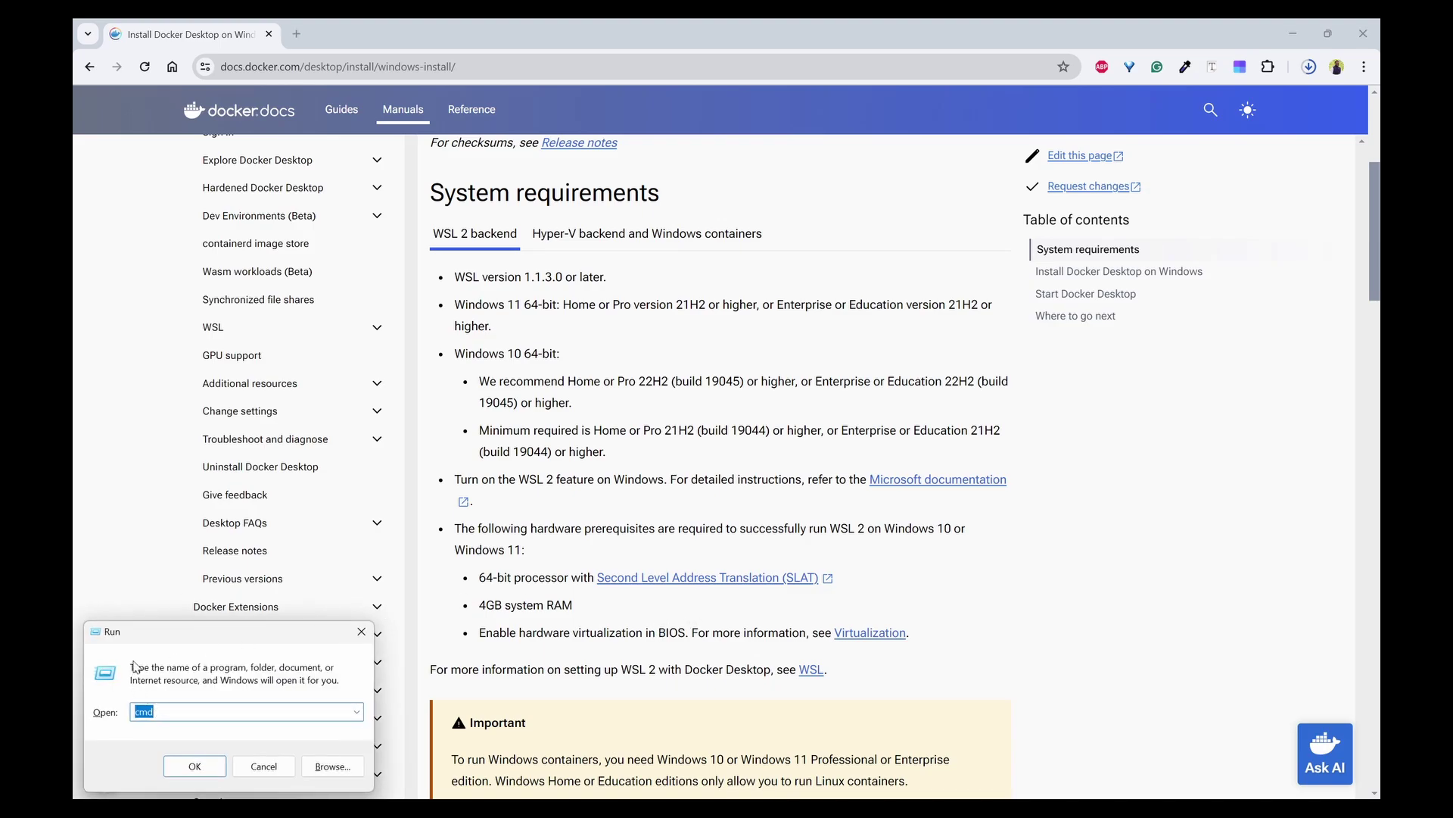
click(195, 764)
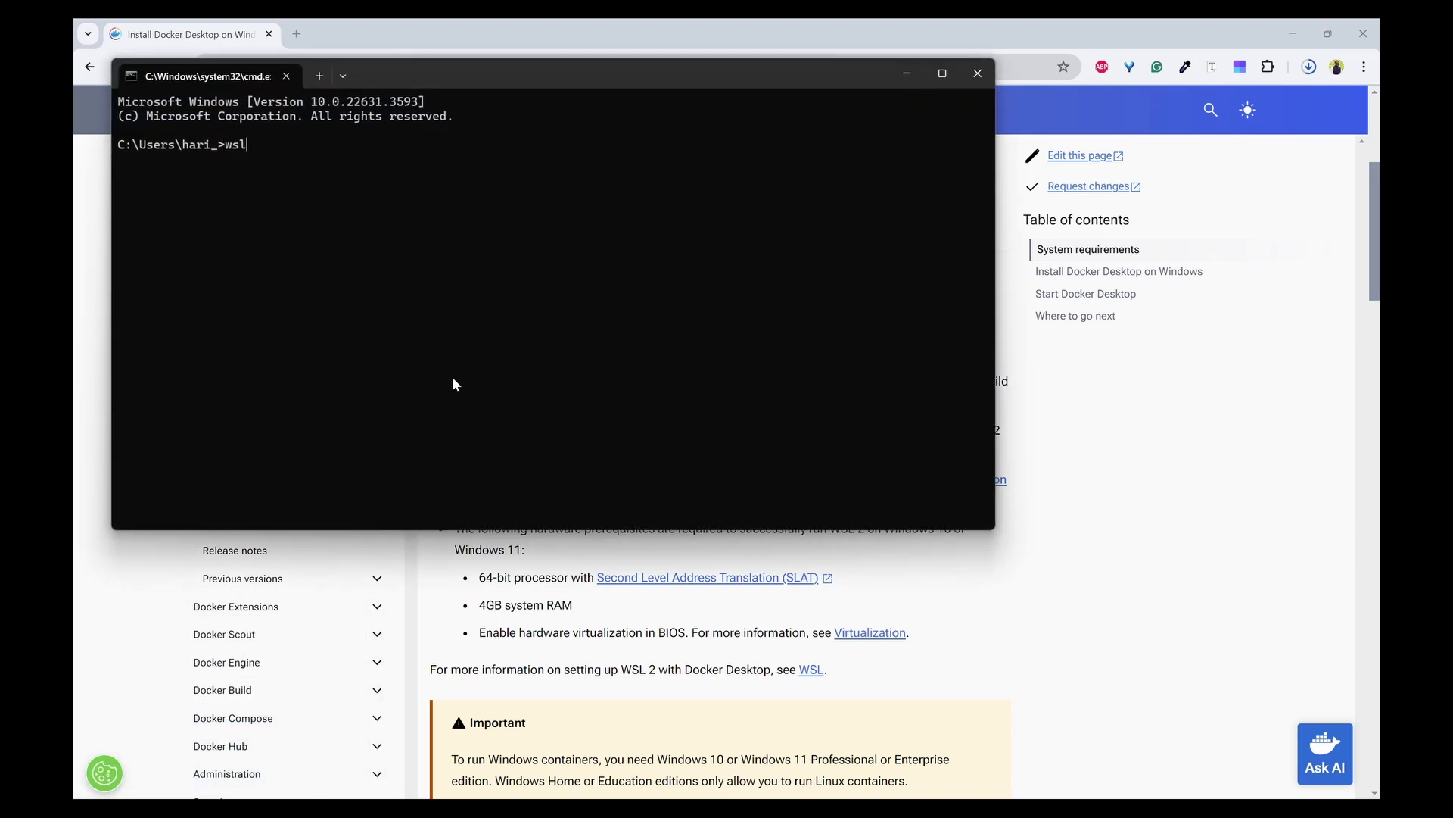
text(wsl)
key(Return)
scroll(507, 378, up, 3)
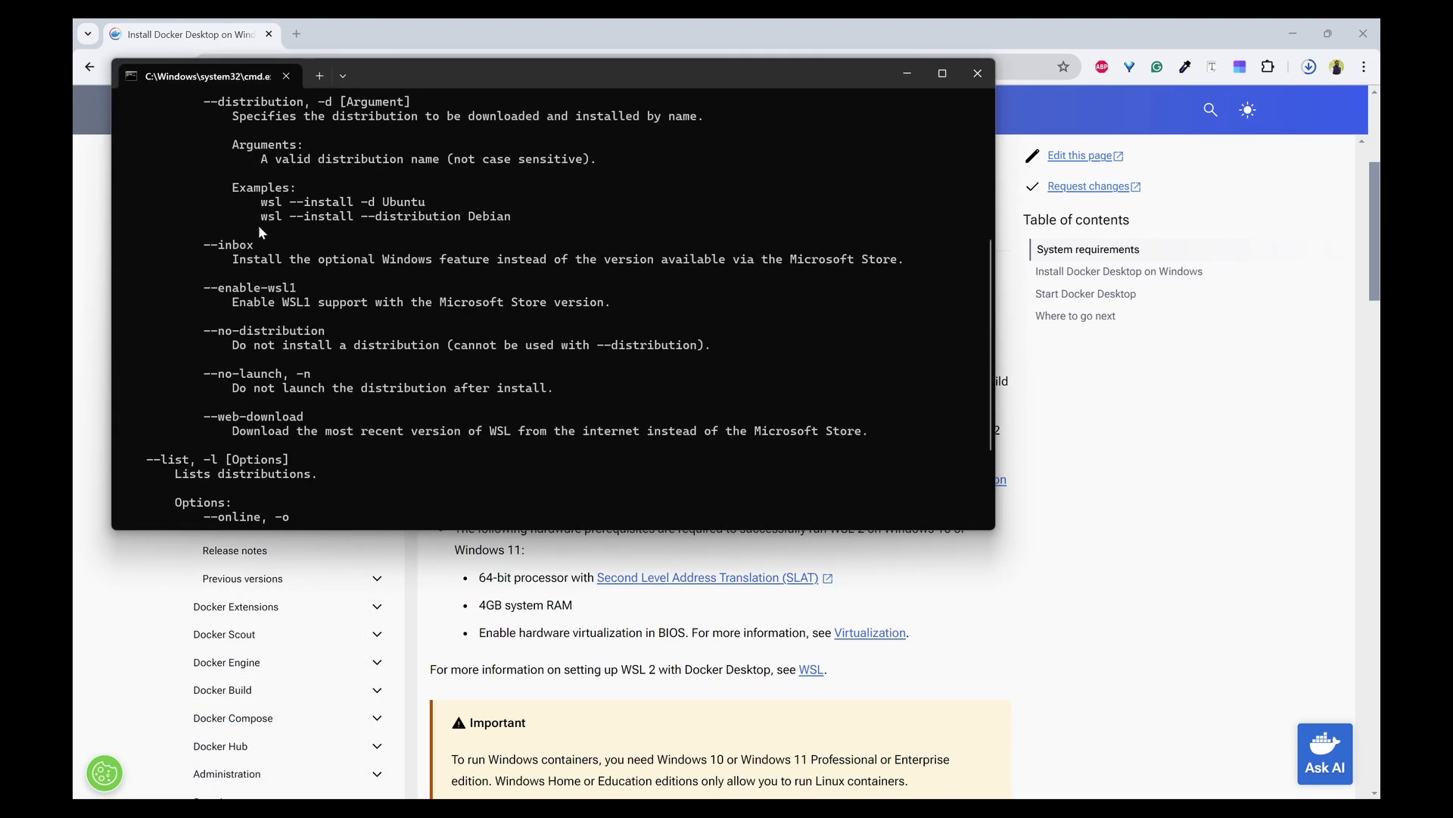
scroll(992, 418, down, 3)
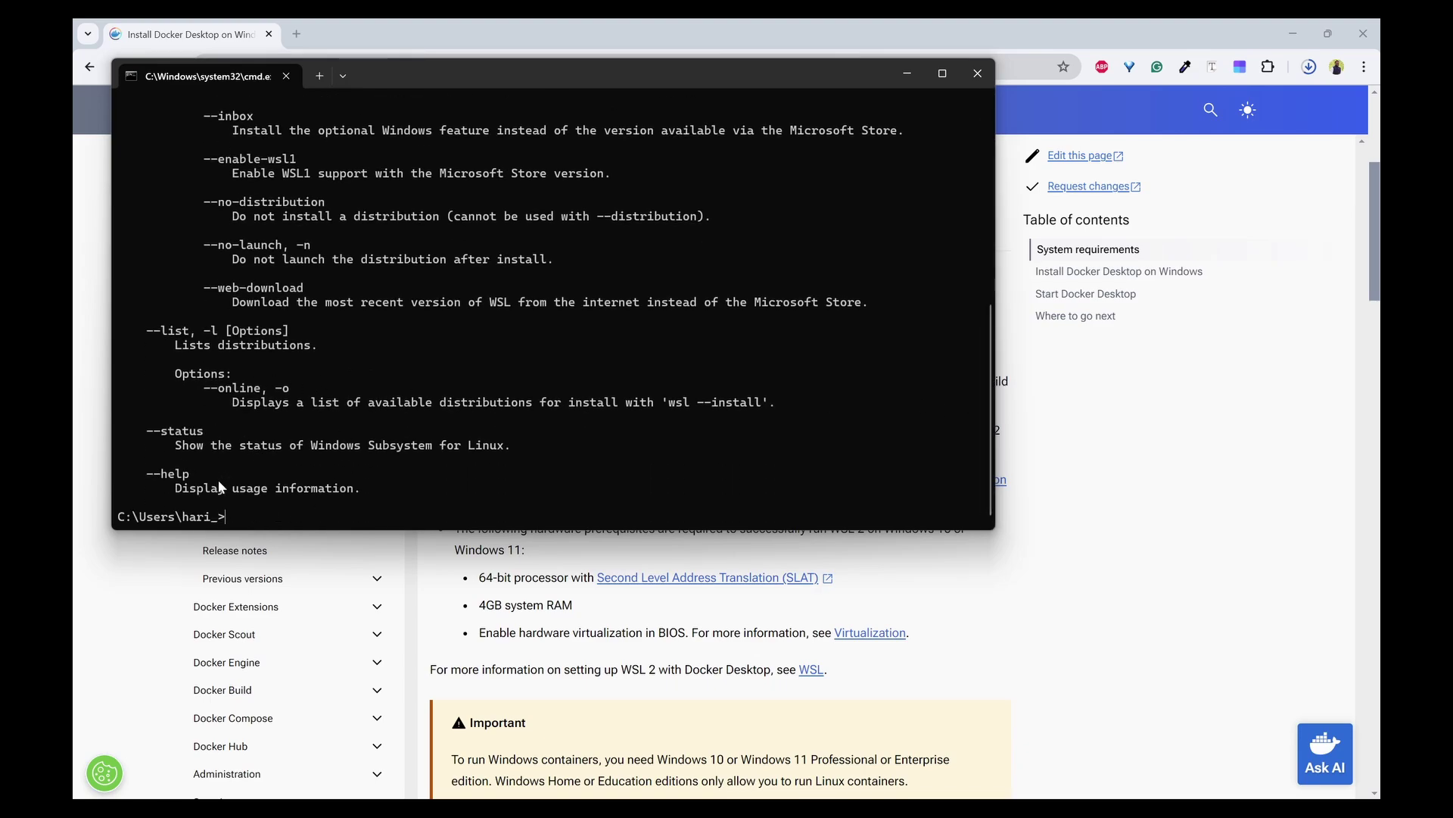
Try to install WSL with the command wsl --install, and close the command prompt
text(wsl --install)
key(Return)
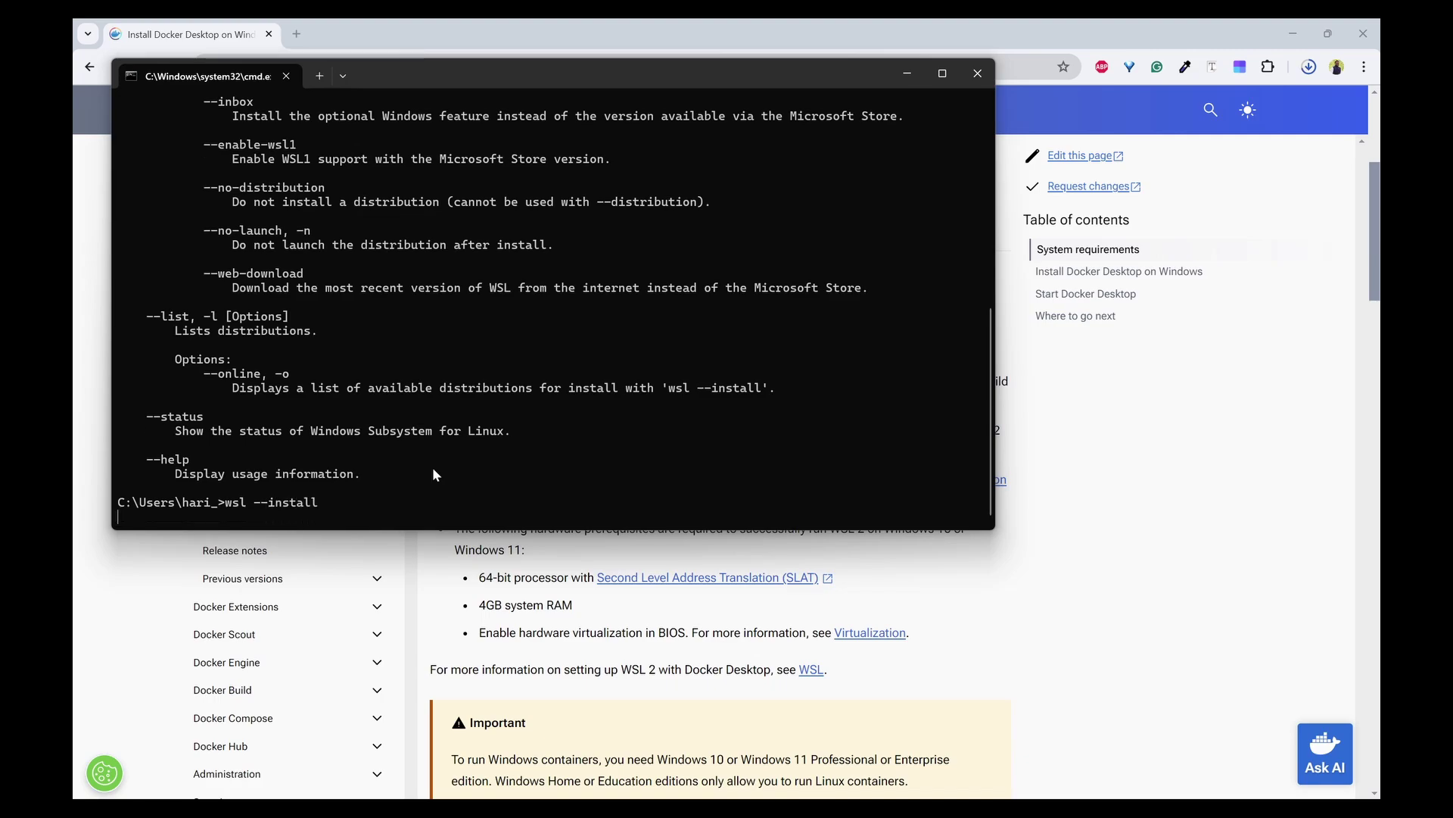
key(ctrl+c)
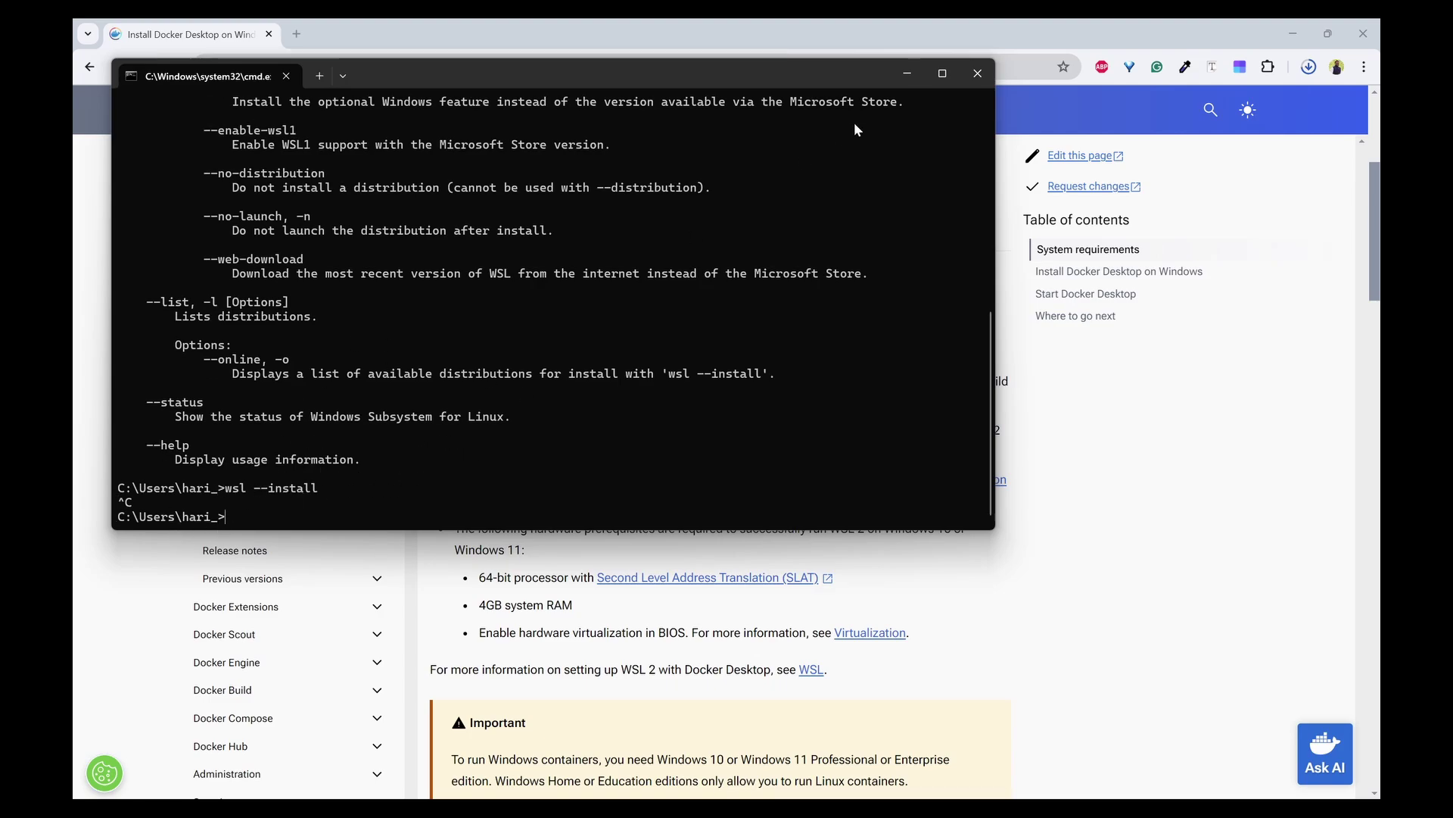
click(974, 78)
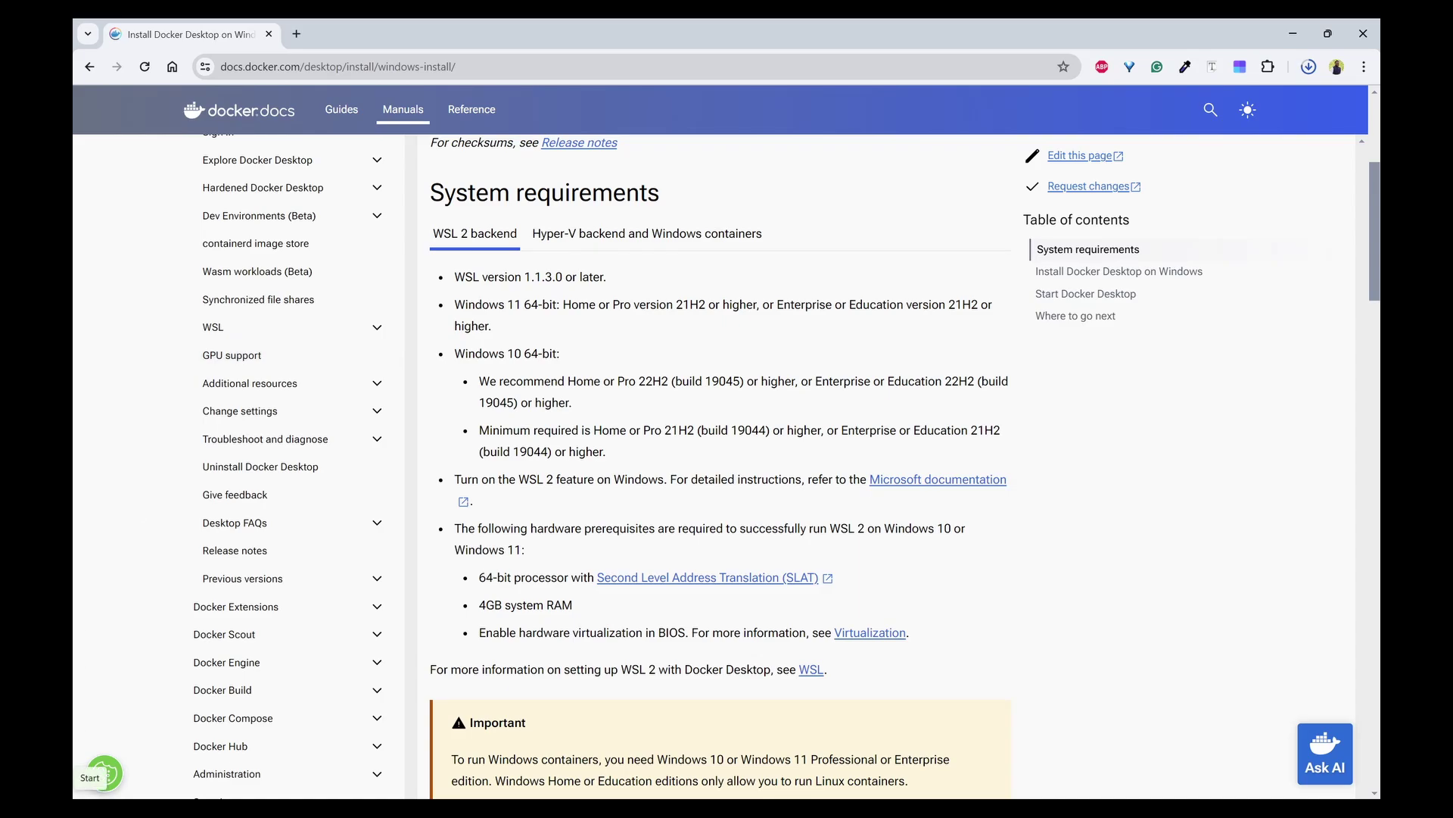
Turn on the Windows Subsystem for Linux feature in Windows Features without restarting the computer
click(104, 772)
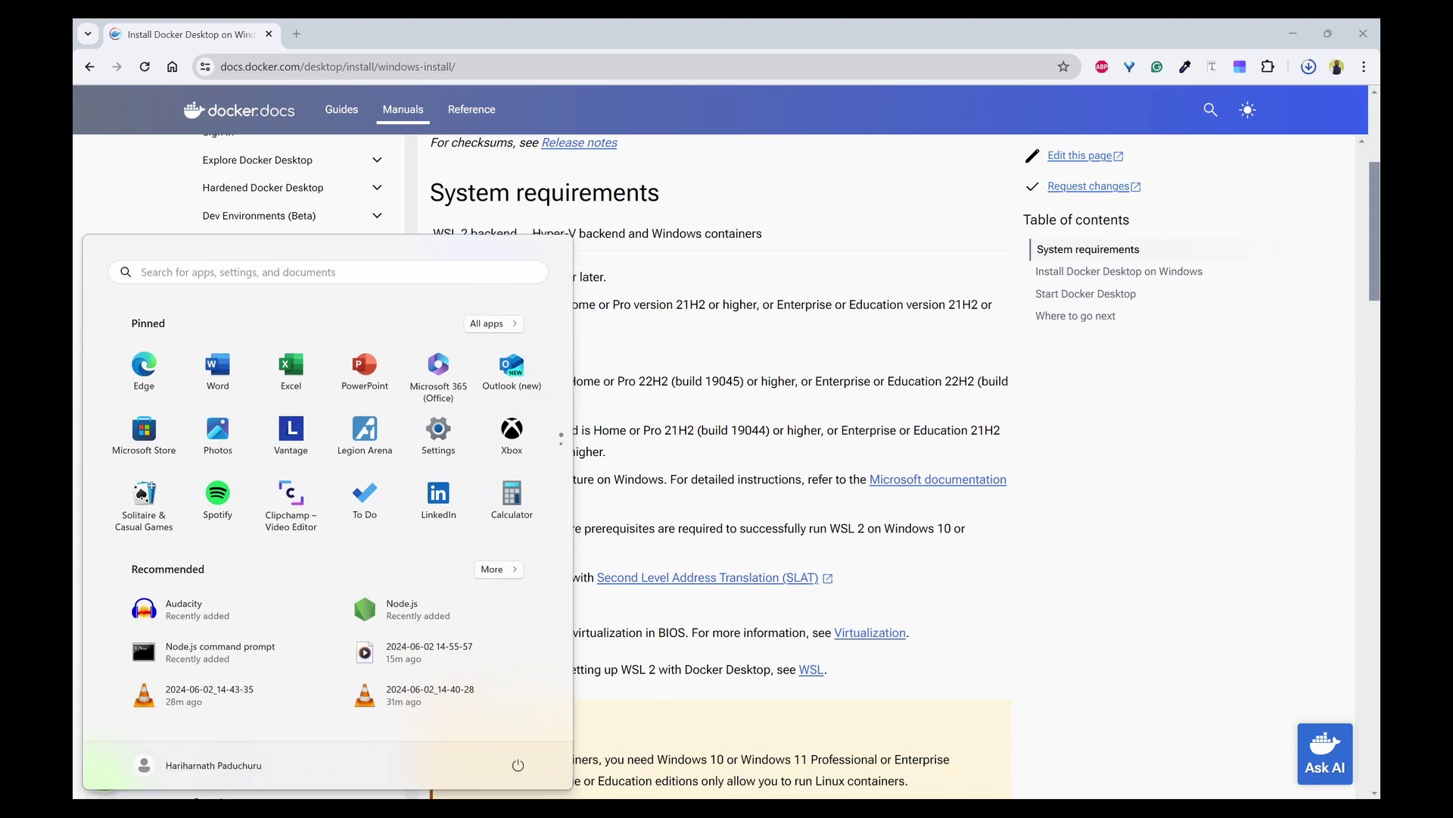
text(enable)
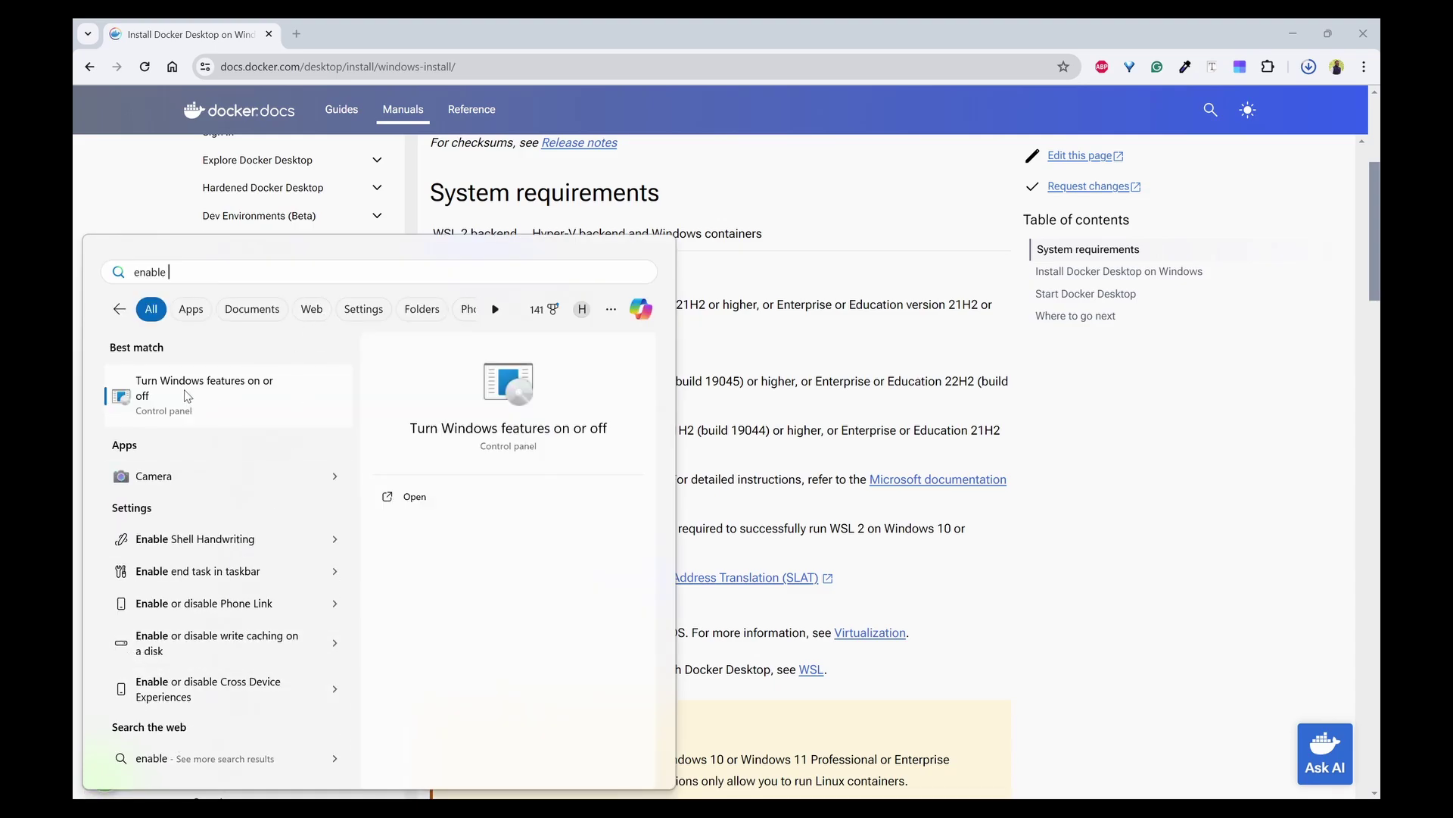
click(250, 395)
scroll(888, 364, down, 4)
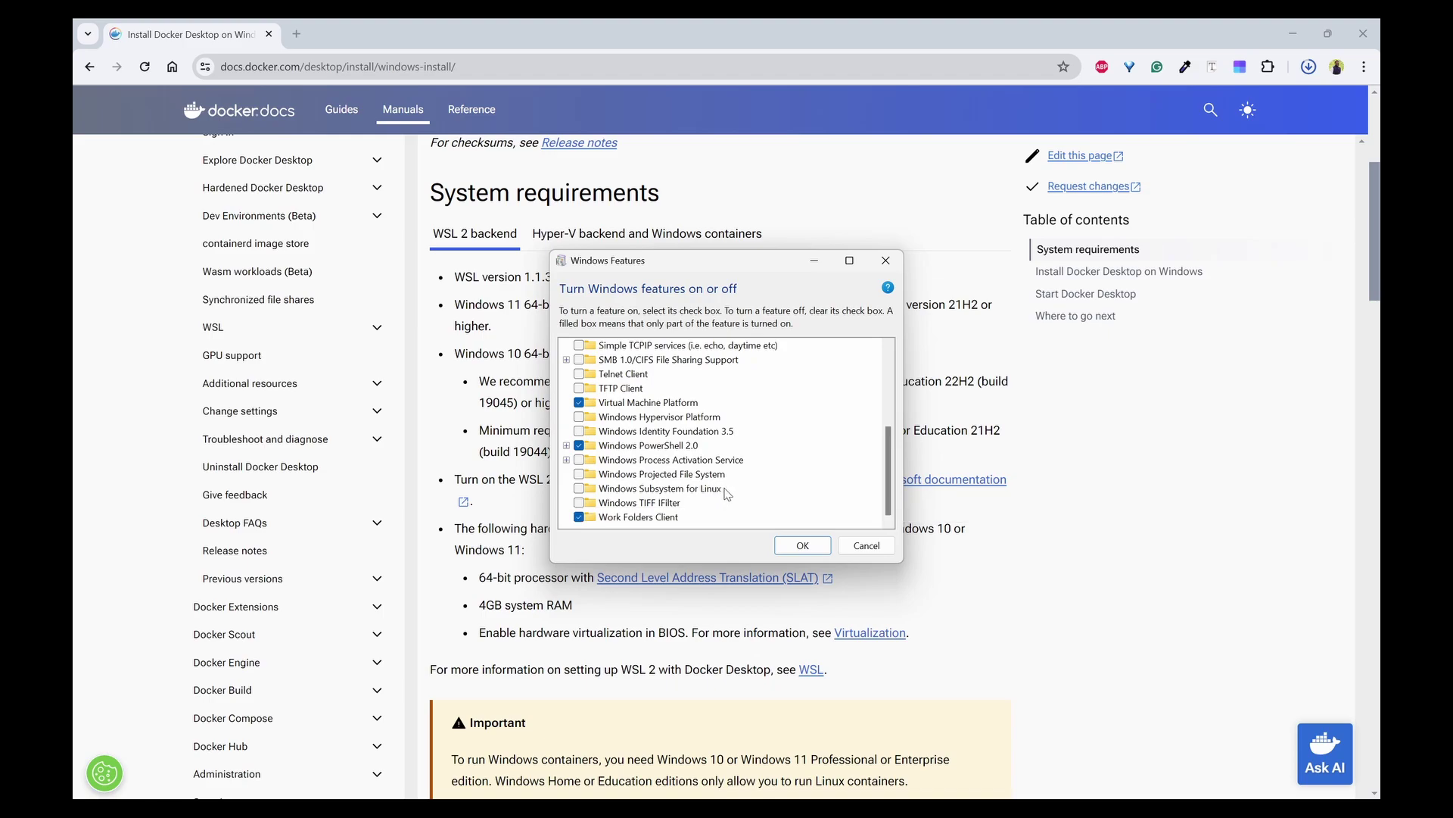
click(581, 489)
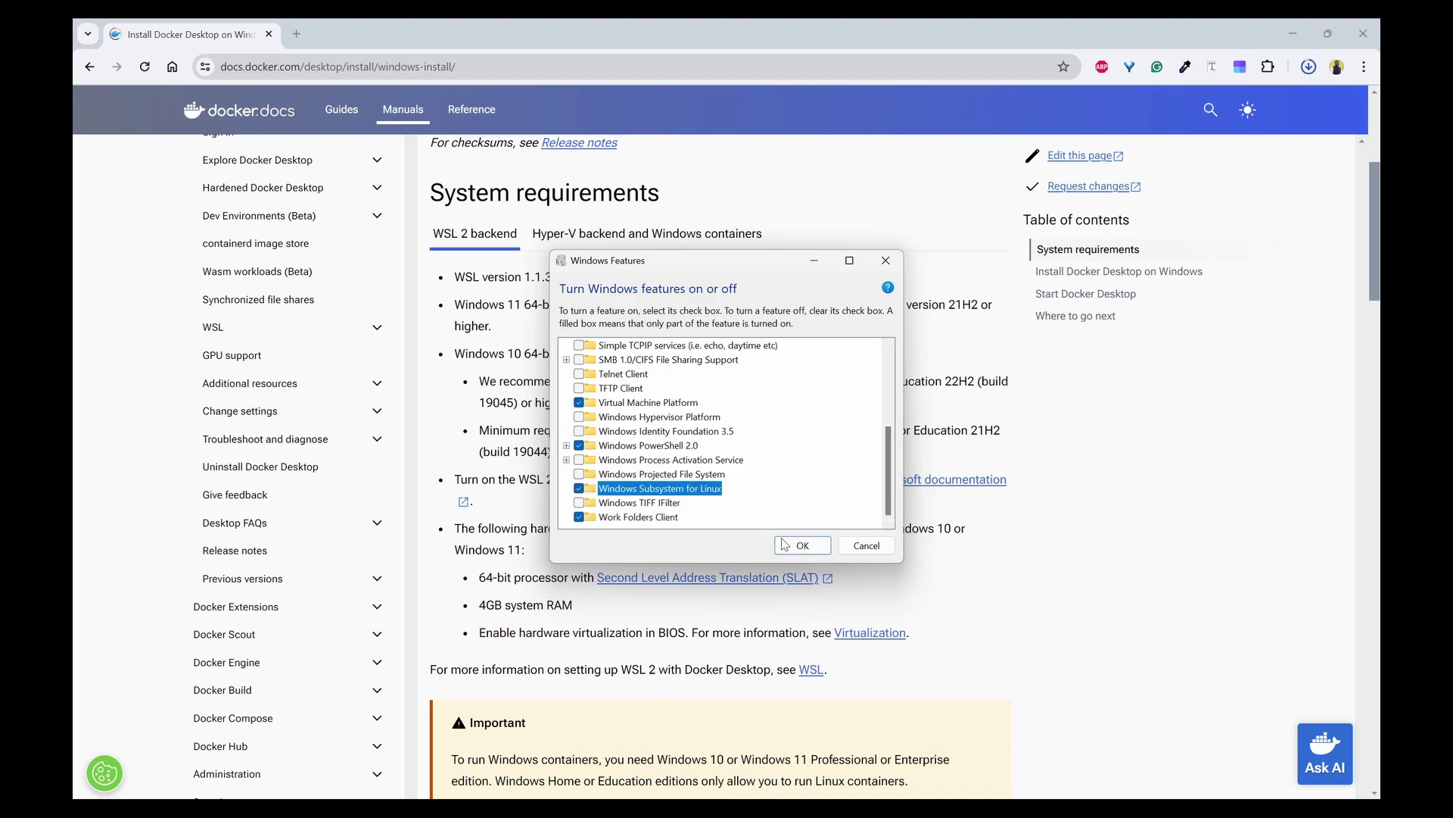
click(802, 547)
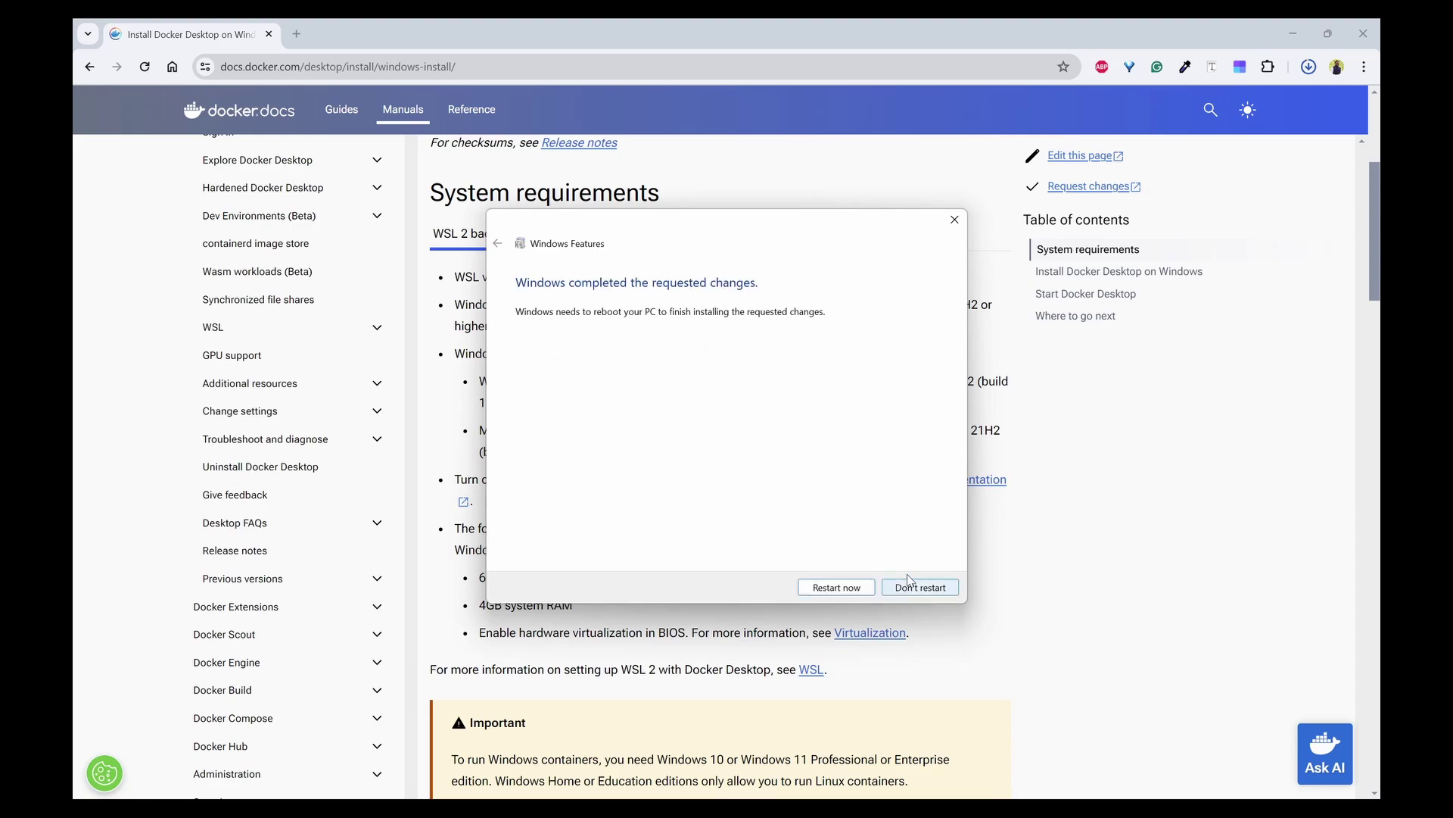
click(958, 225)
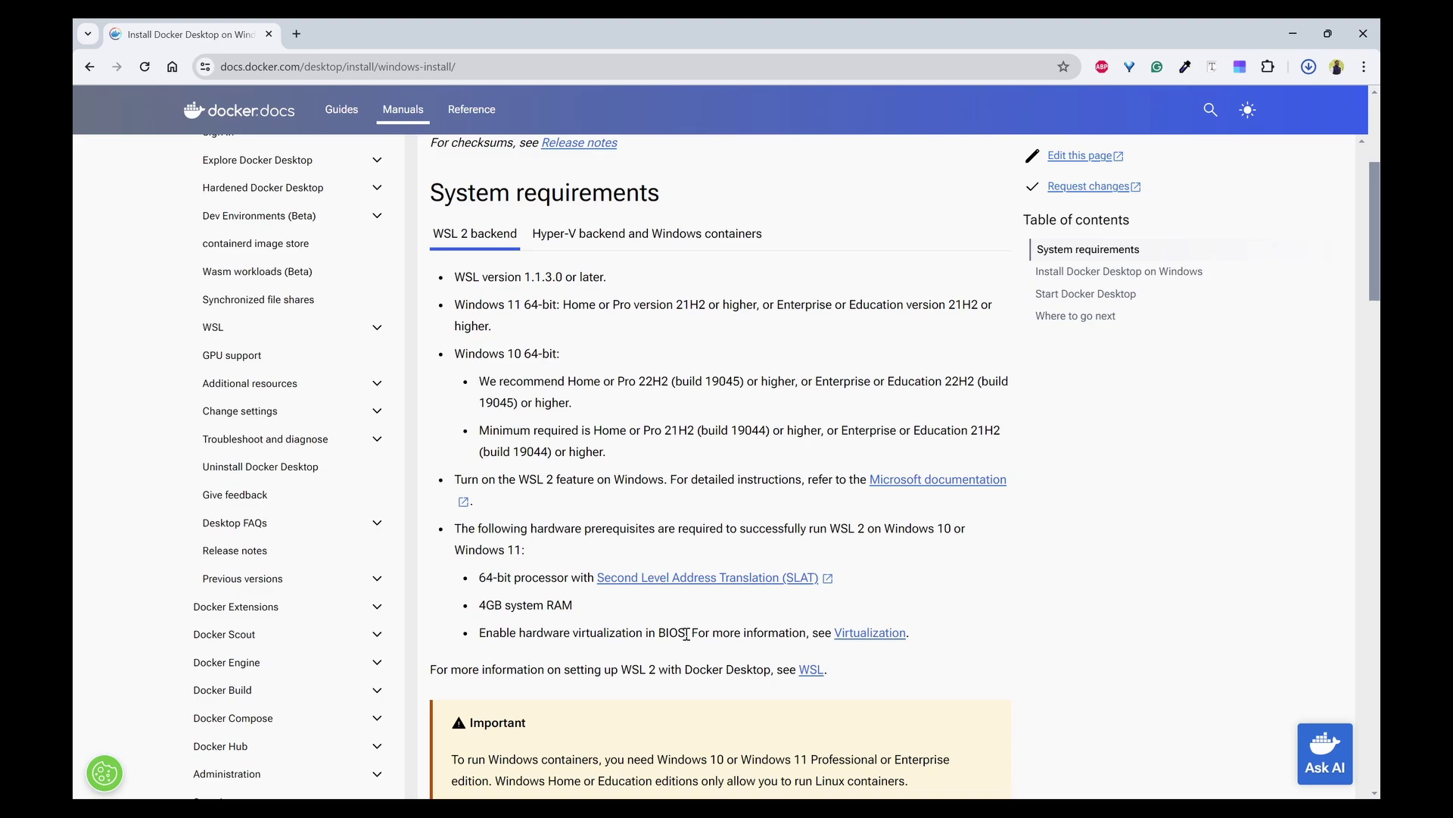
Check the hardware virtualization requirement against the CPU performance details in Task Manager
drag(518, 635, 643, 634)
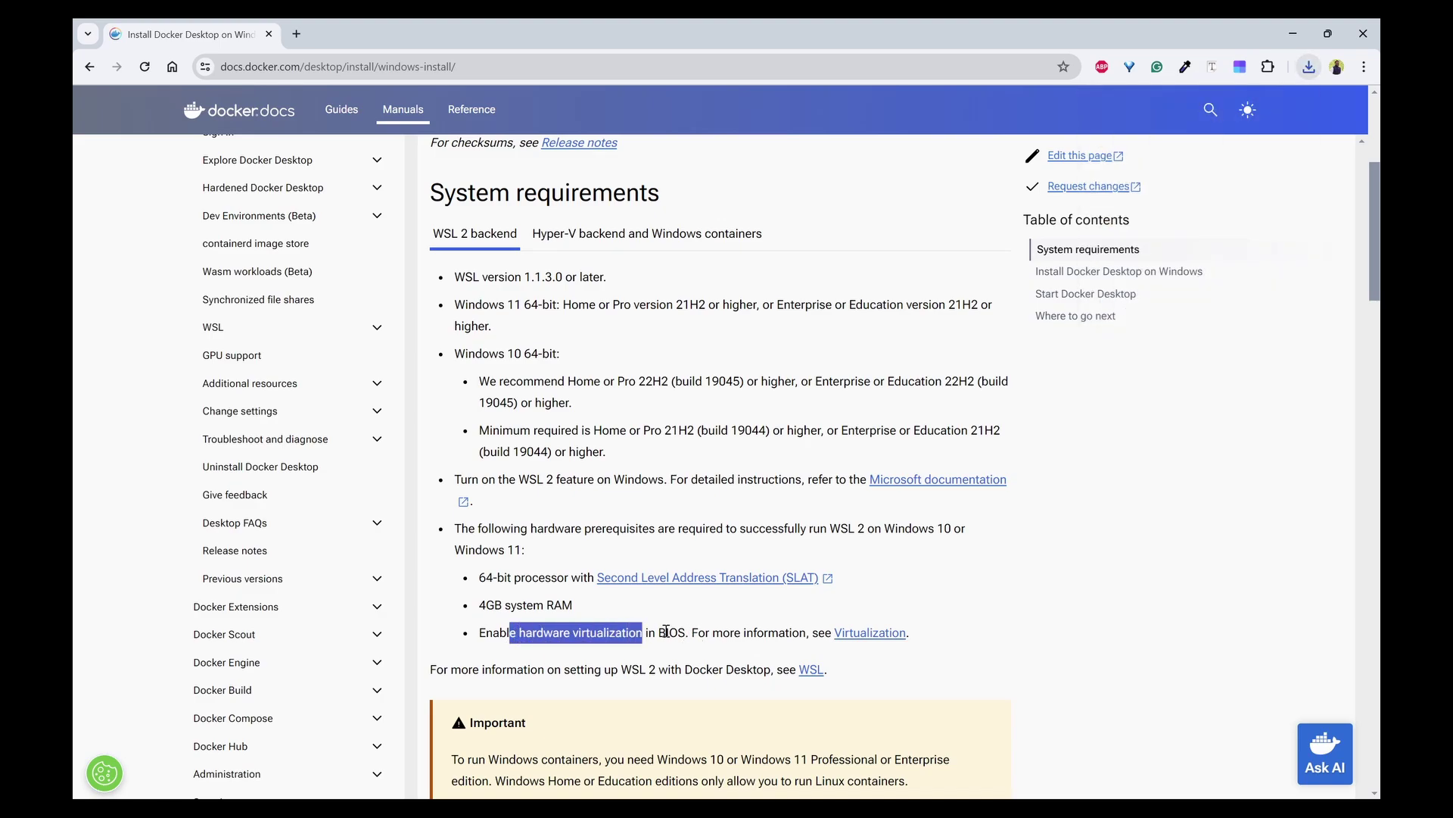
click(475, 639)
drag(475, 638, 681, 636)
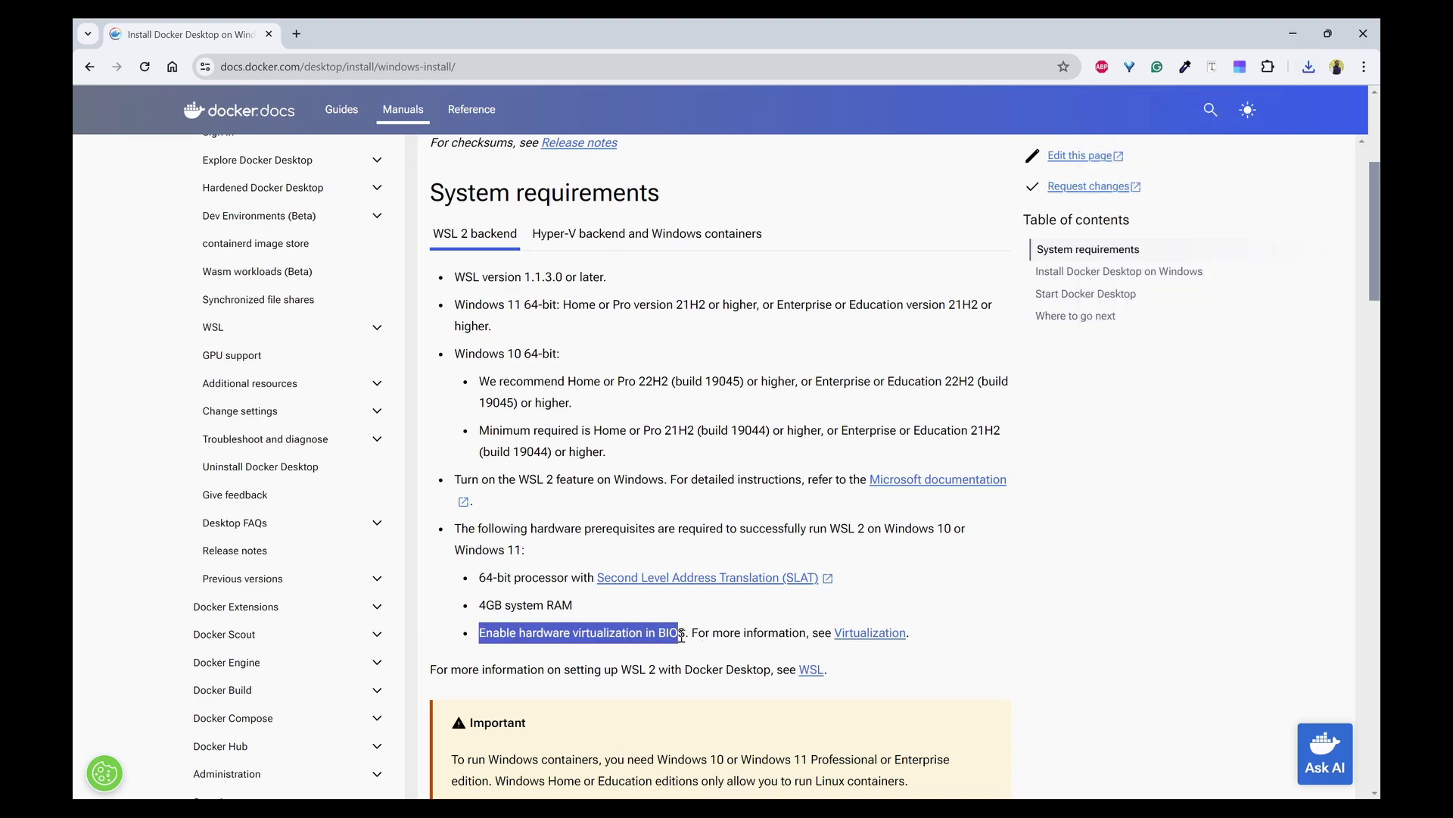
click(695, 636)
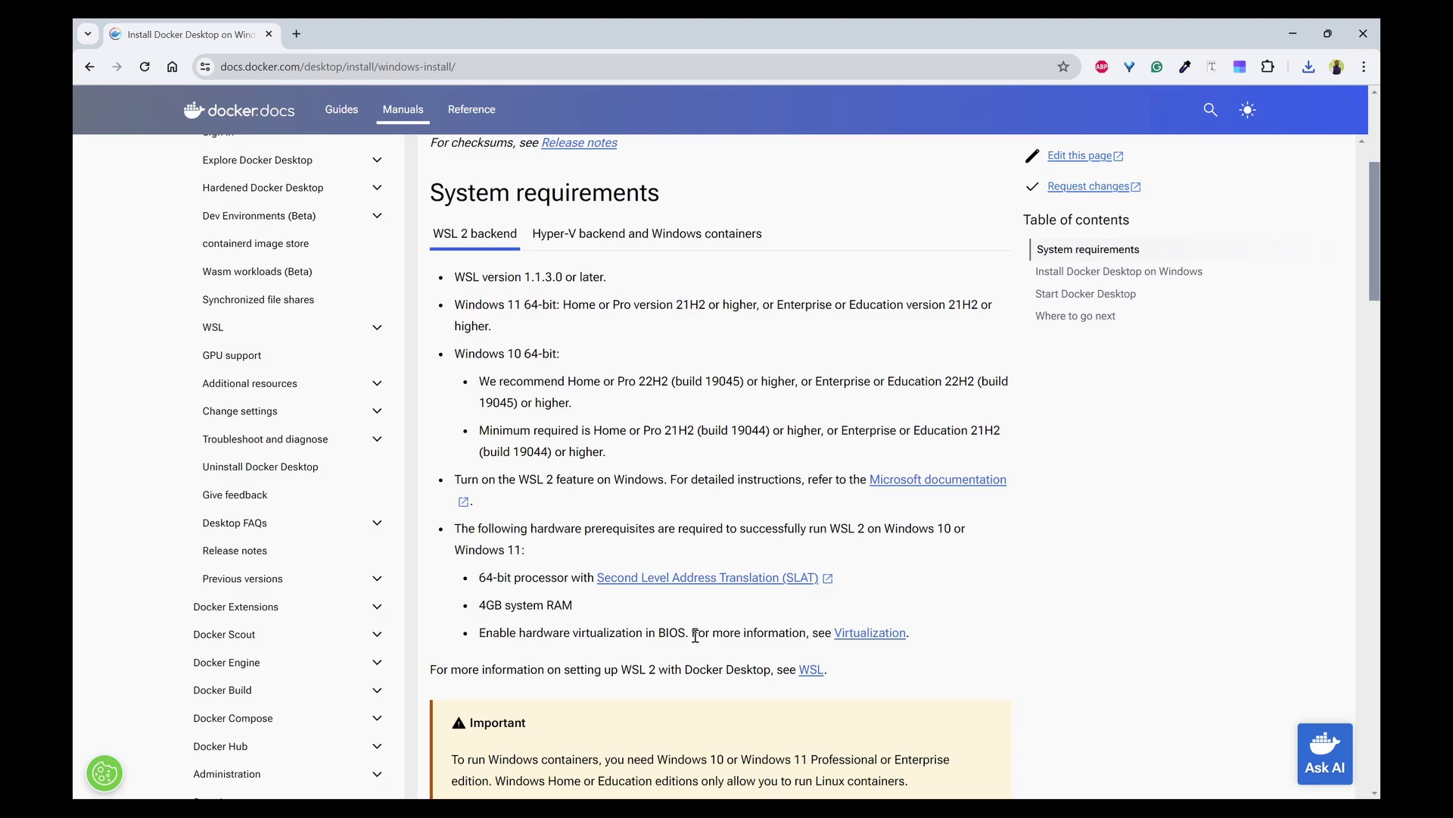
key(ctrl+shift+Escape)
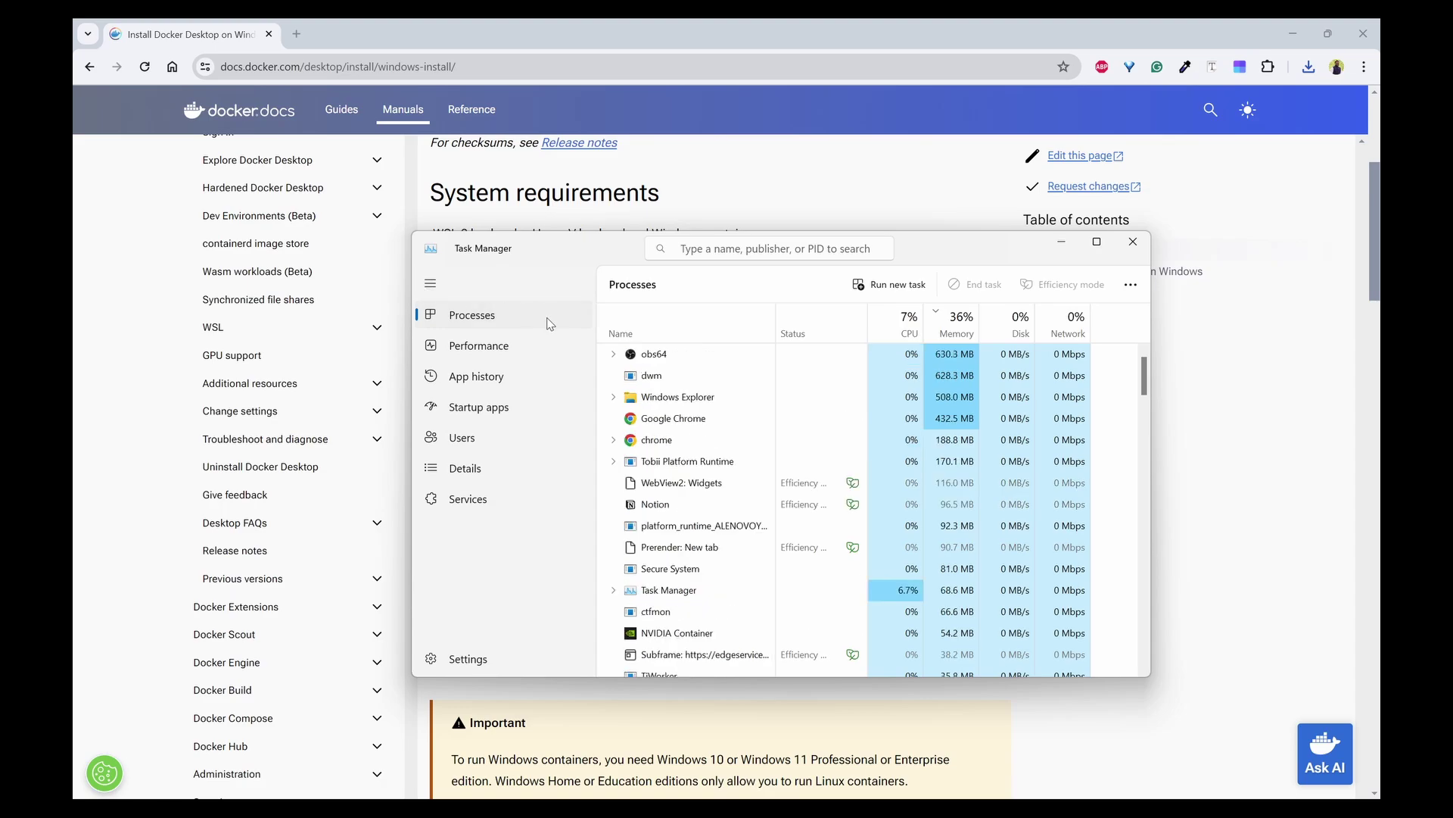
click(500, 347)
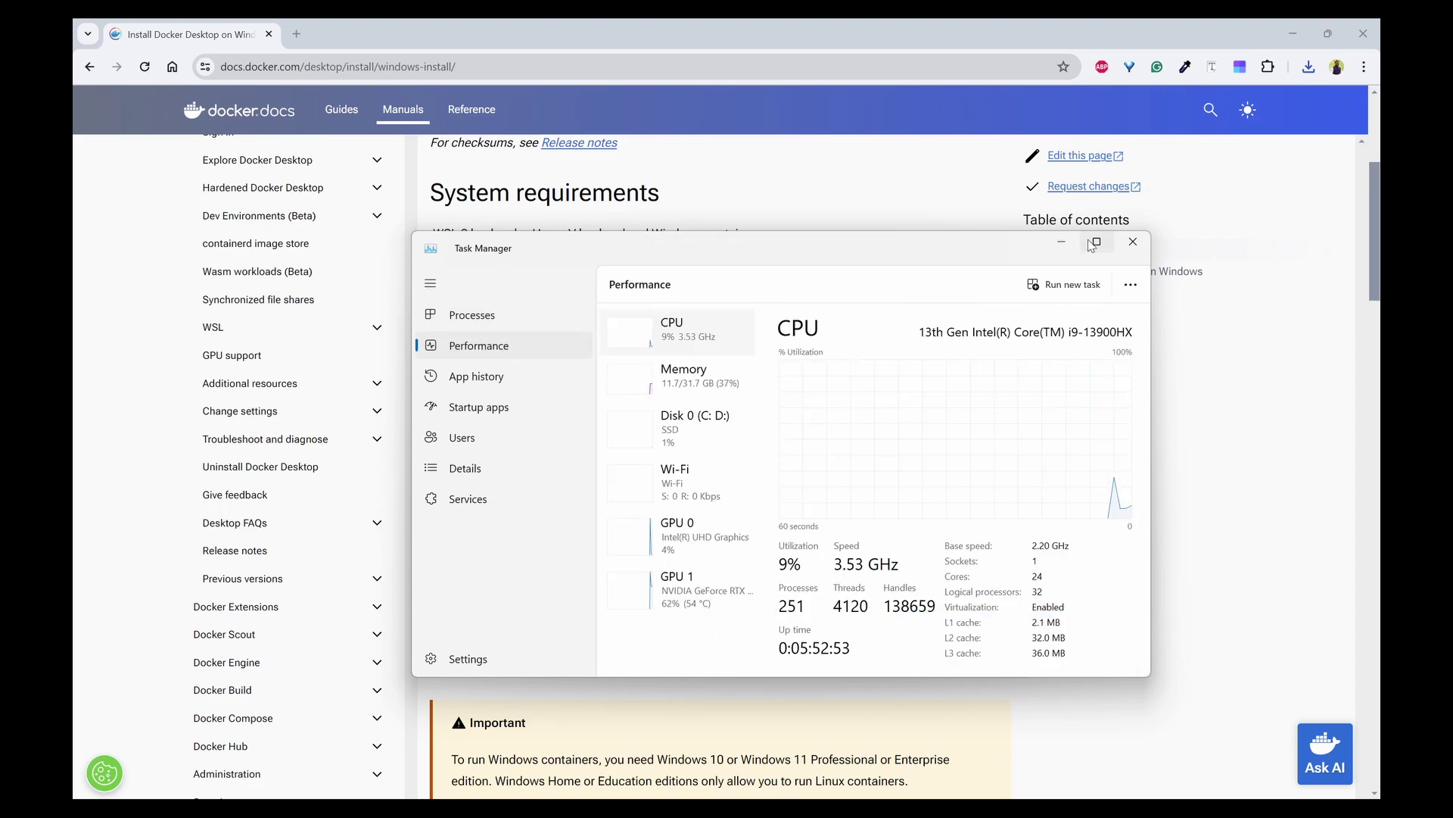
click(1096, 242)
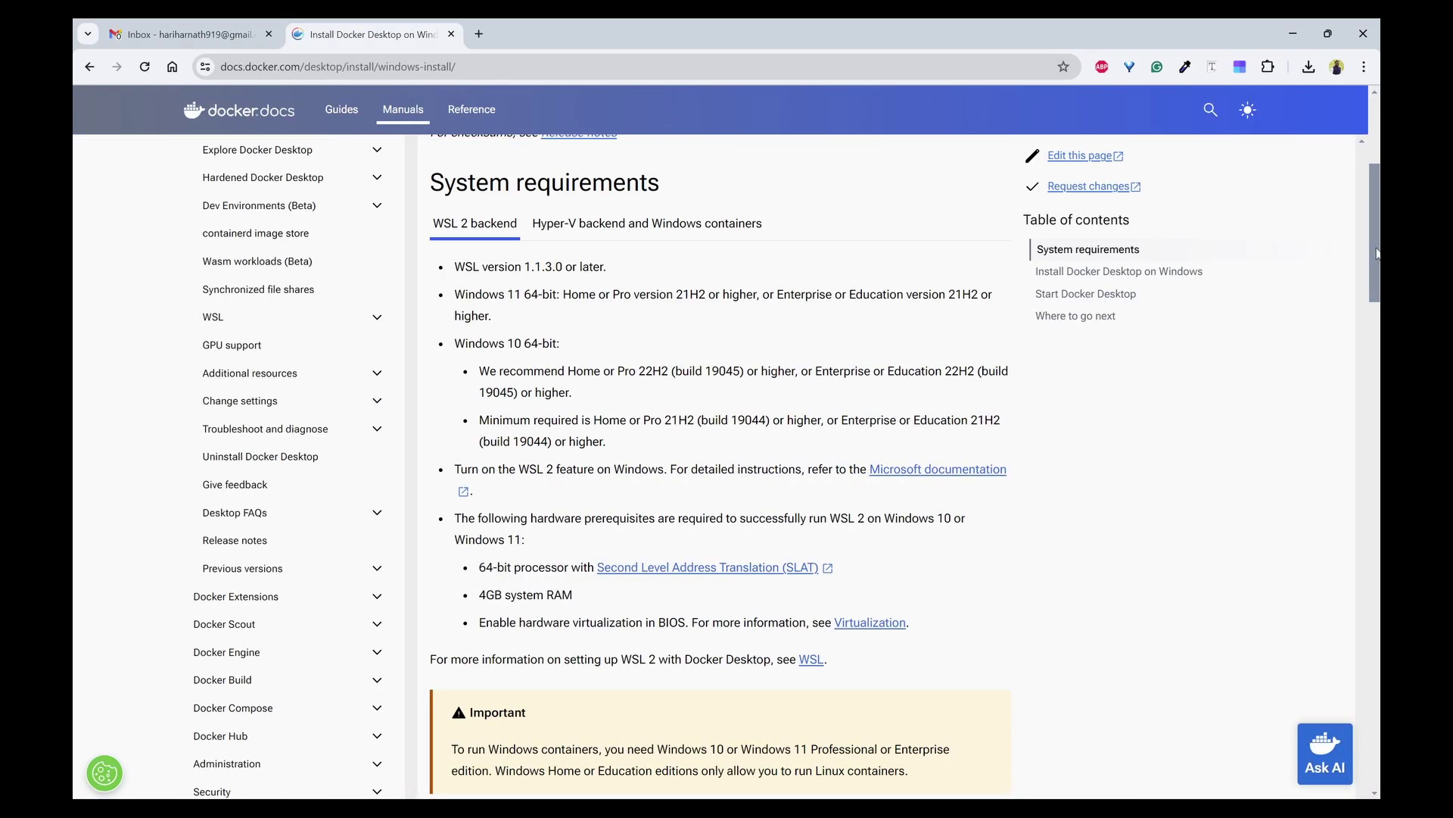
Run the downloaded Docker Desktop installer with the option to add a desktop shortcut enabled
click(1313, 69)
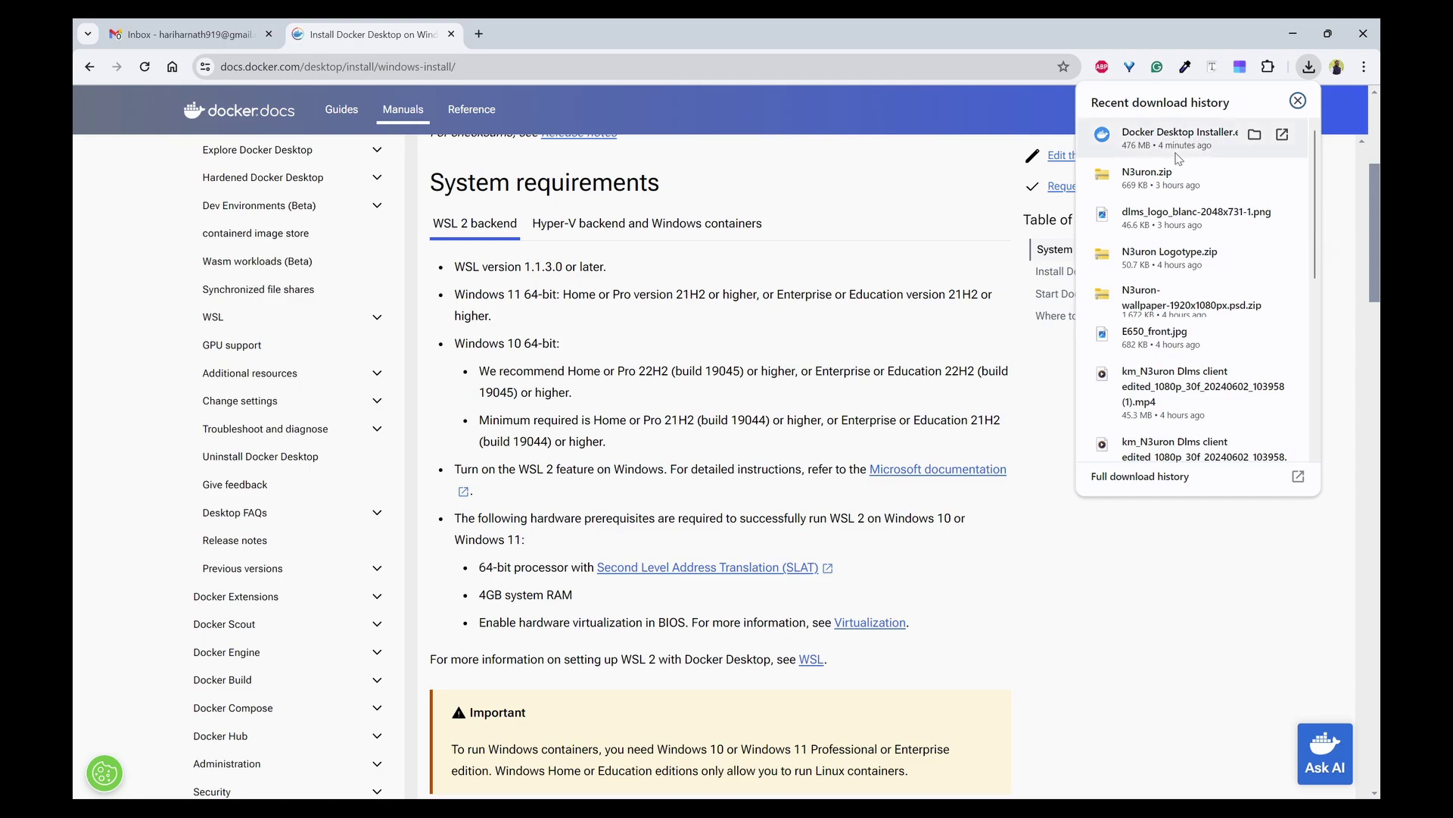
click(1313, 68)
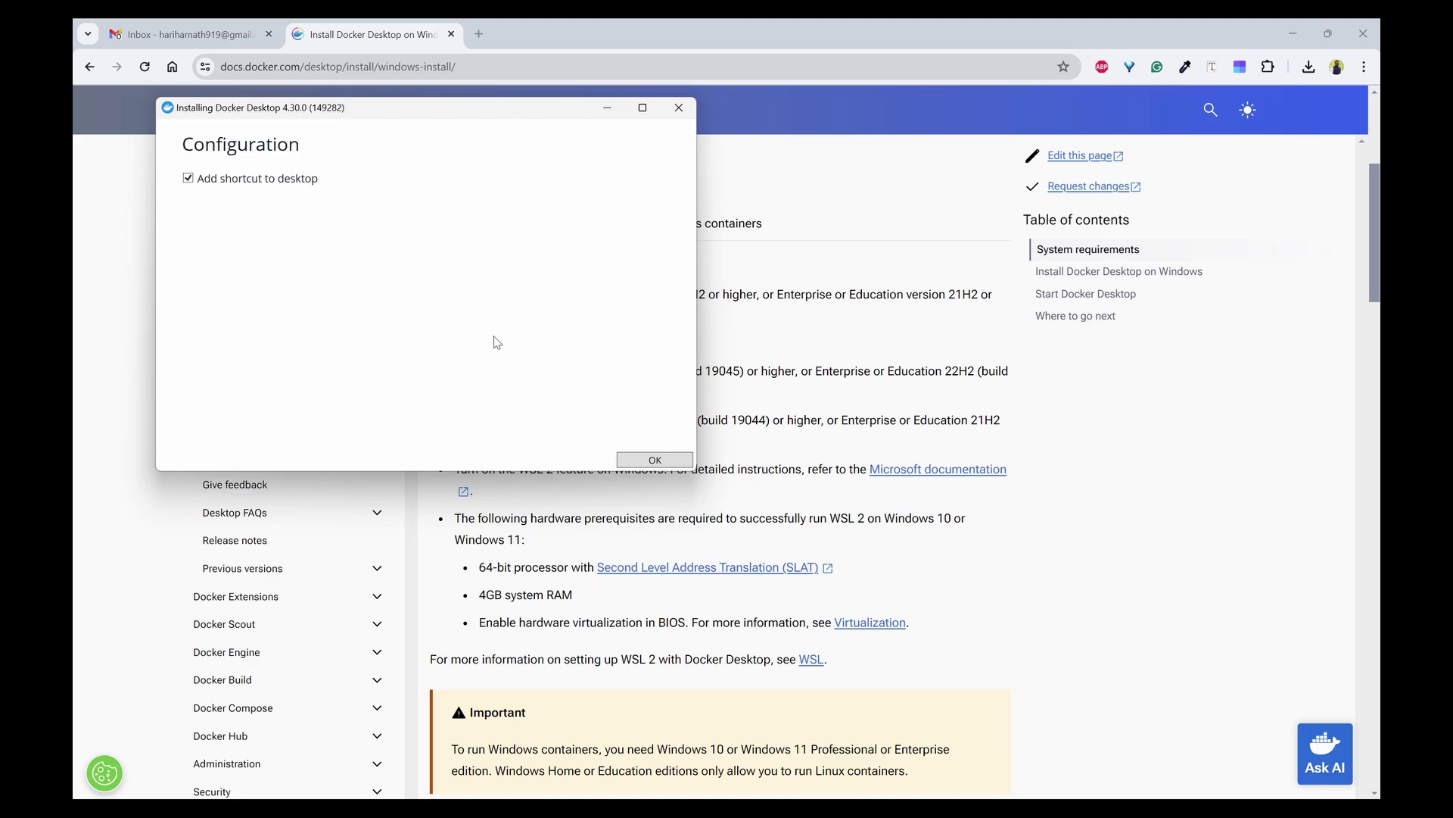
click(639, 458)
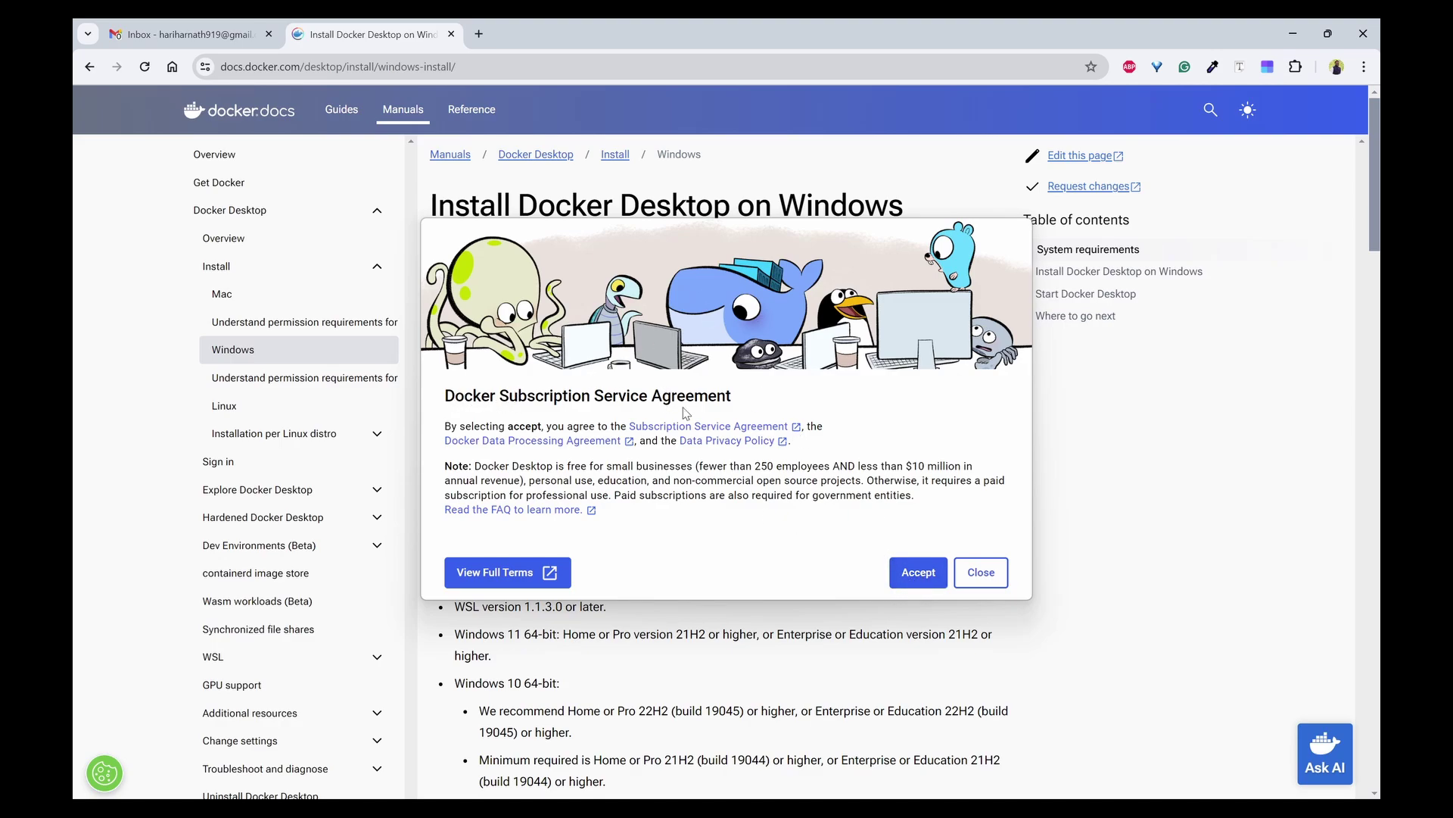
Accept the Docker Subscription Service Agreement and finish the Docker Desktop setup with the recommended settings
click(916, 575)
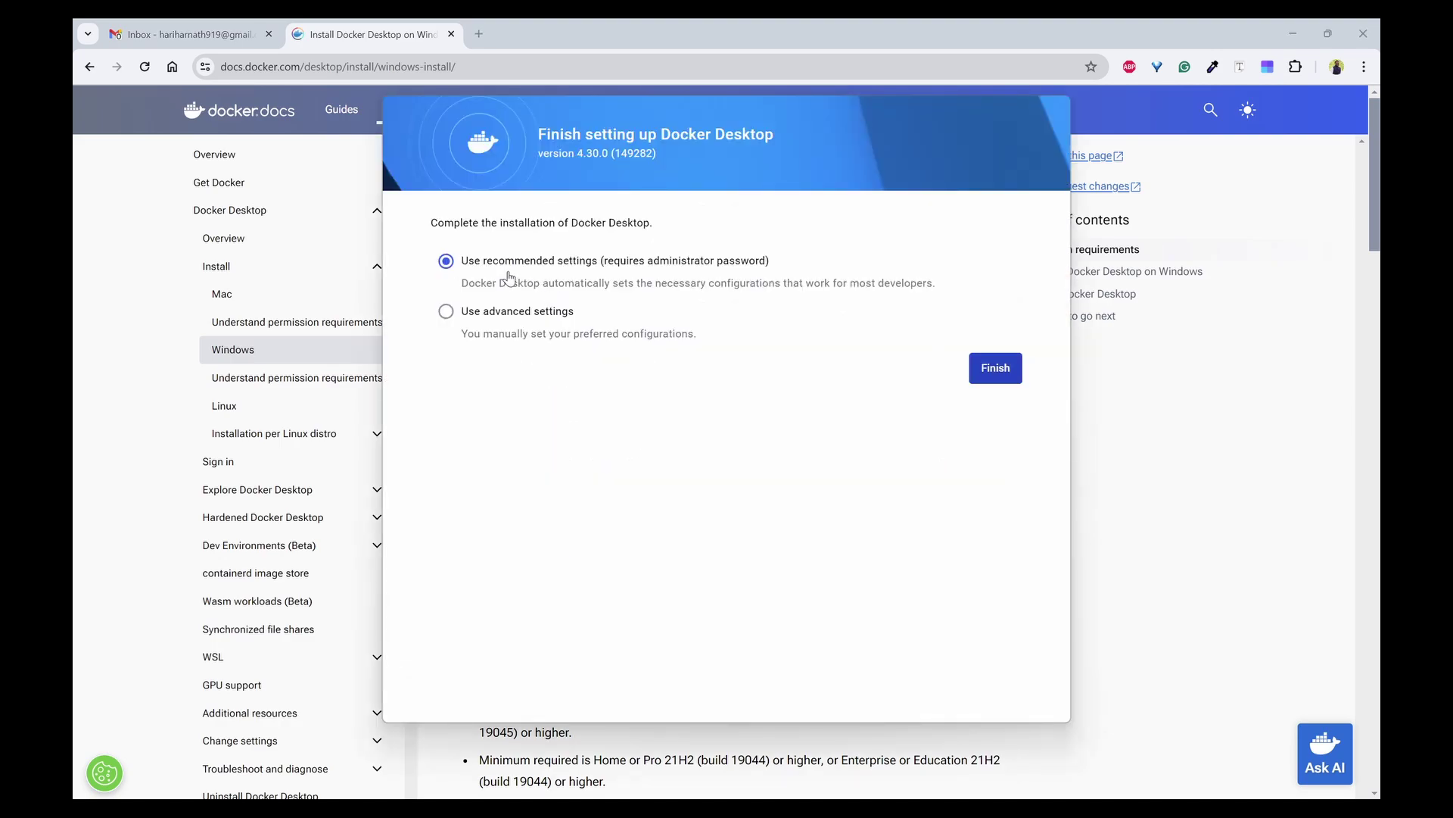
click(986, 371)
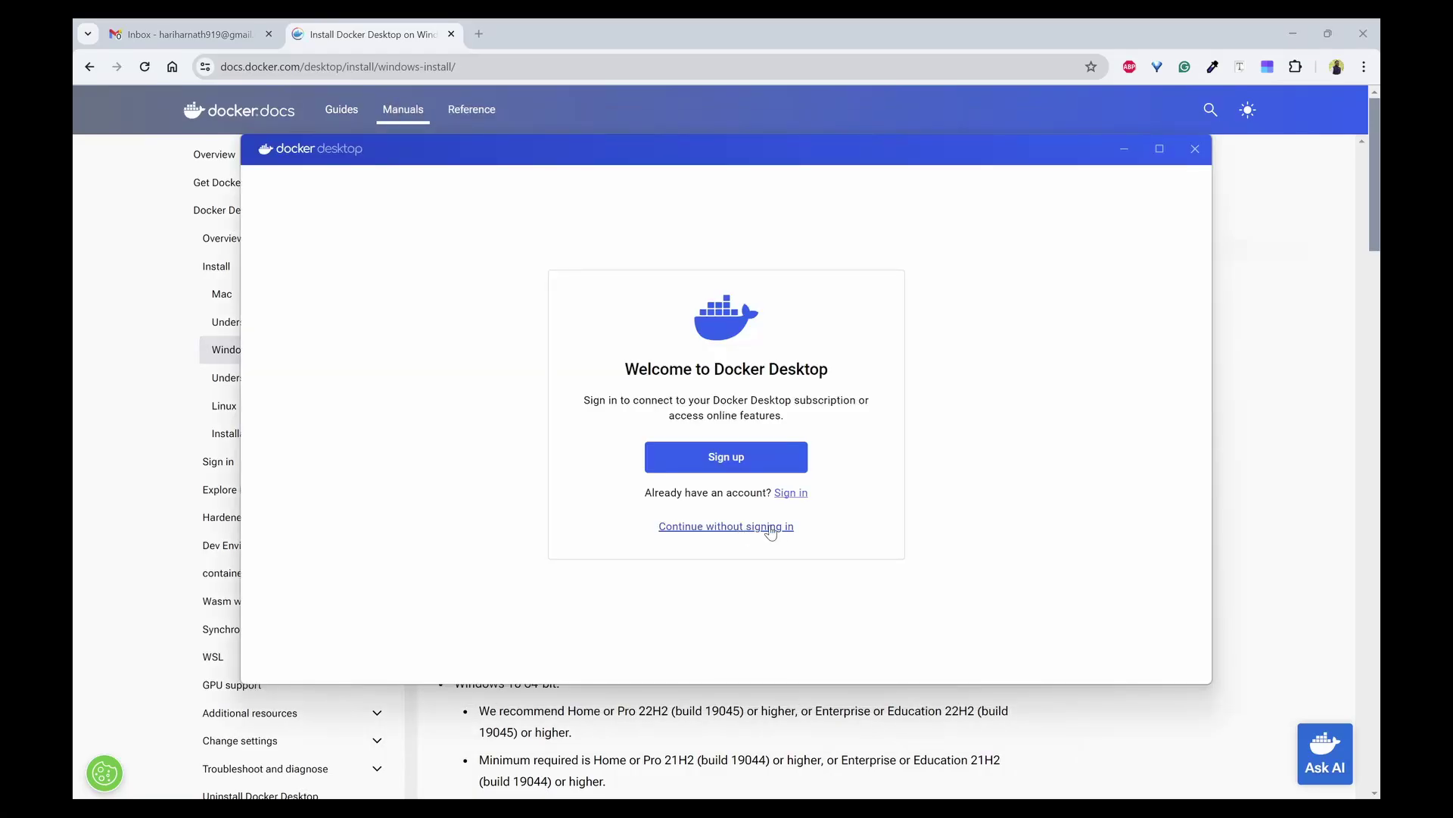
Continue into Docker Desktop without signing in and skip the welcome survey
click(739, 534)
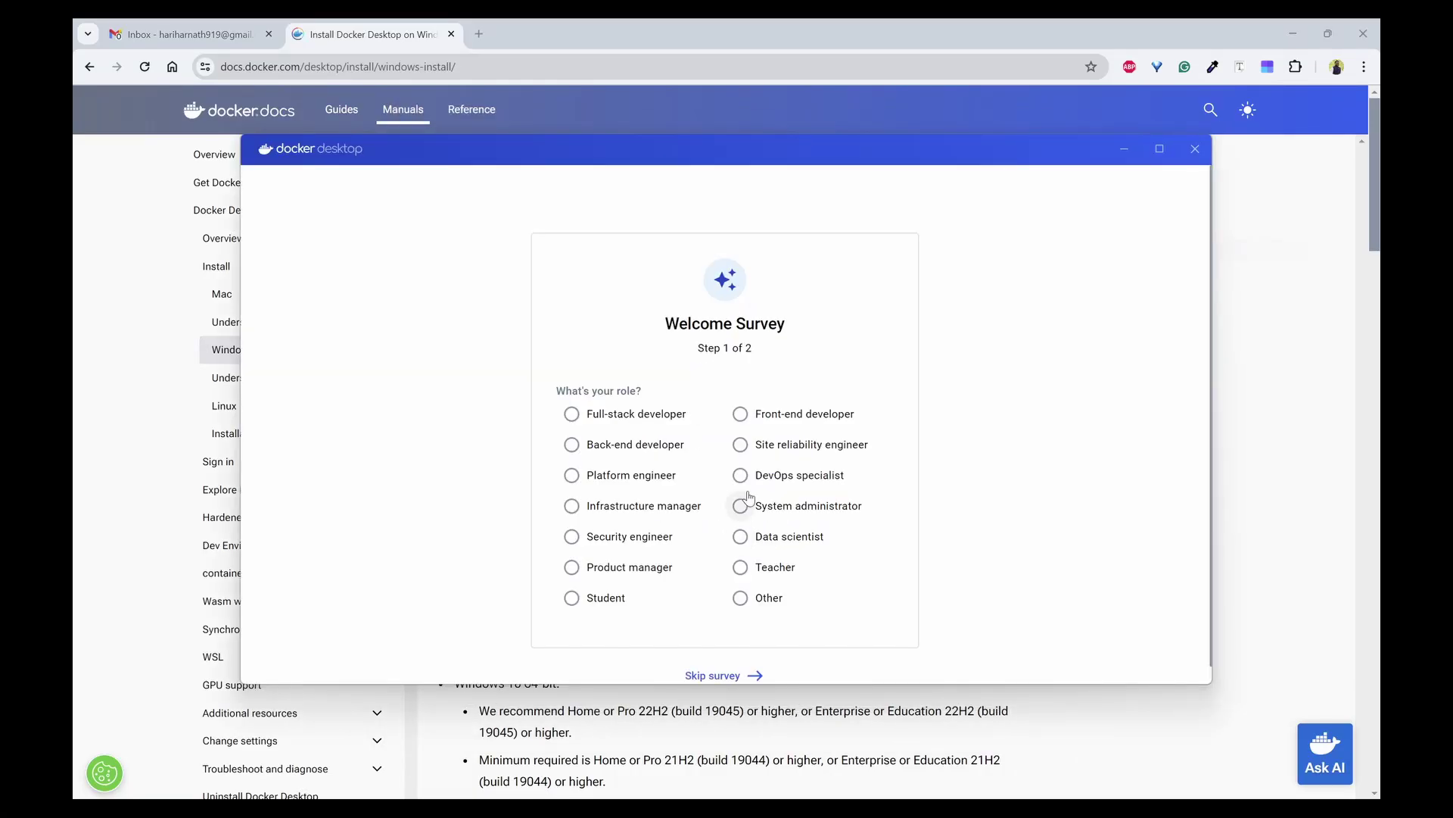
scroll(733, 676, down, 1)
click(723, 656)
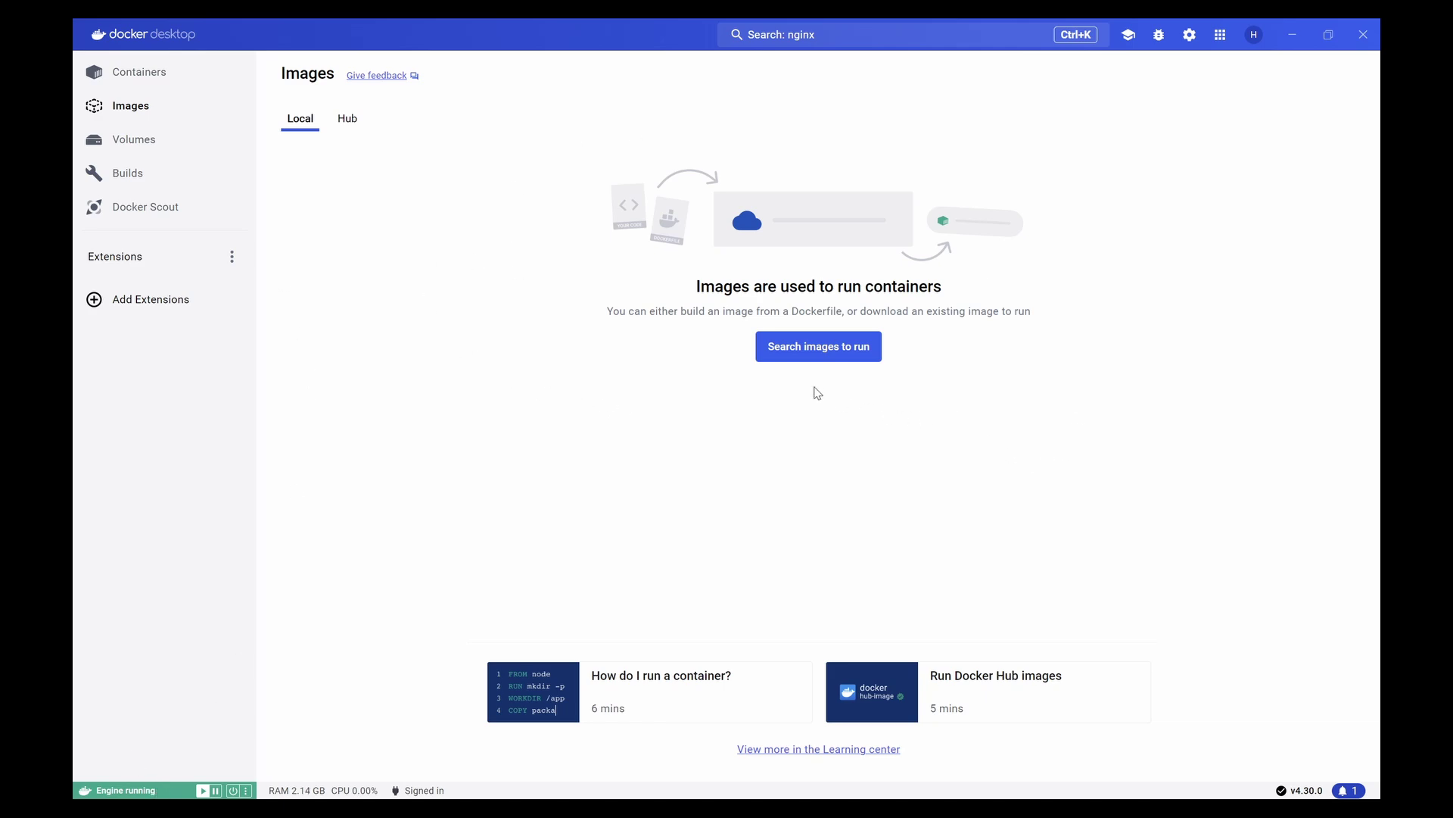
Search for nginx images and pull the official nginx image with the stable-alpine3.19-perl tag
click(833, 351)
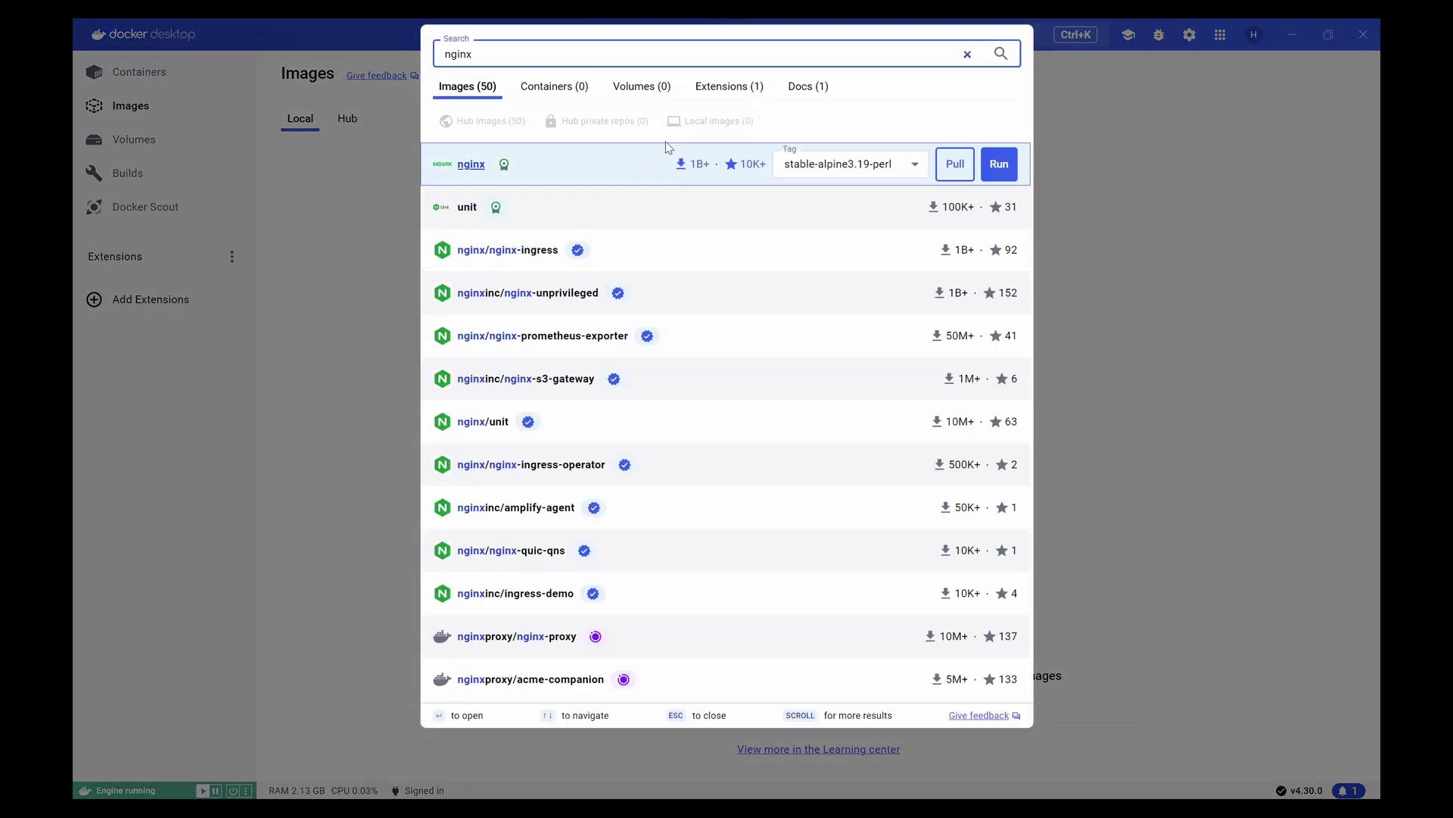
click(915, 166)
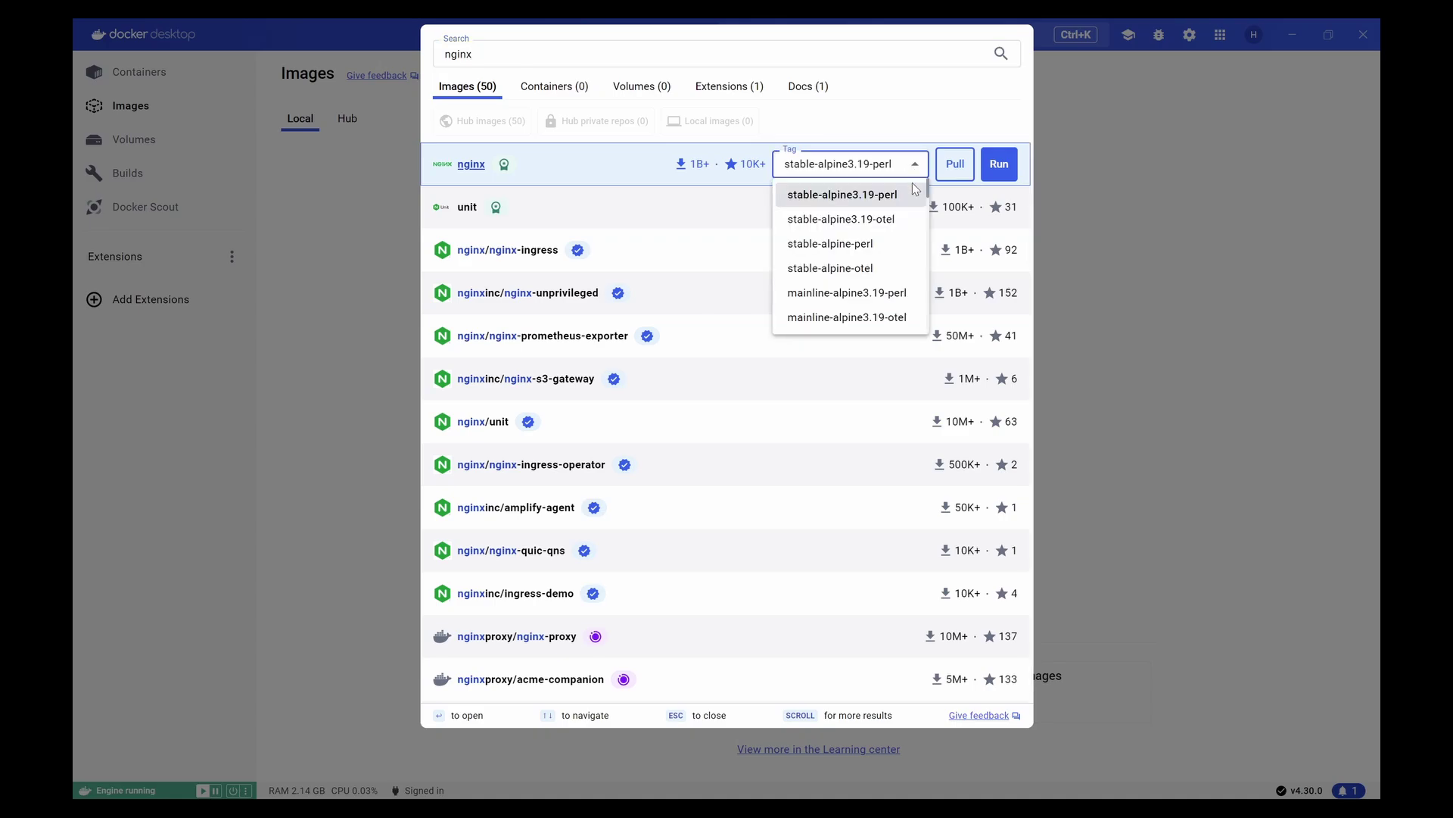
click(913, 196)
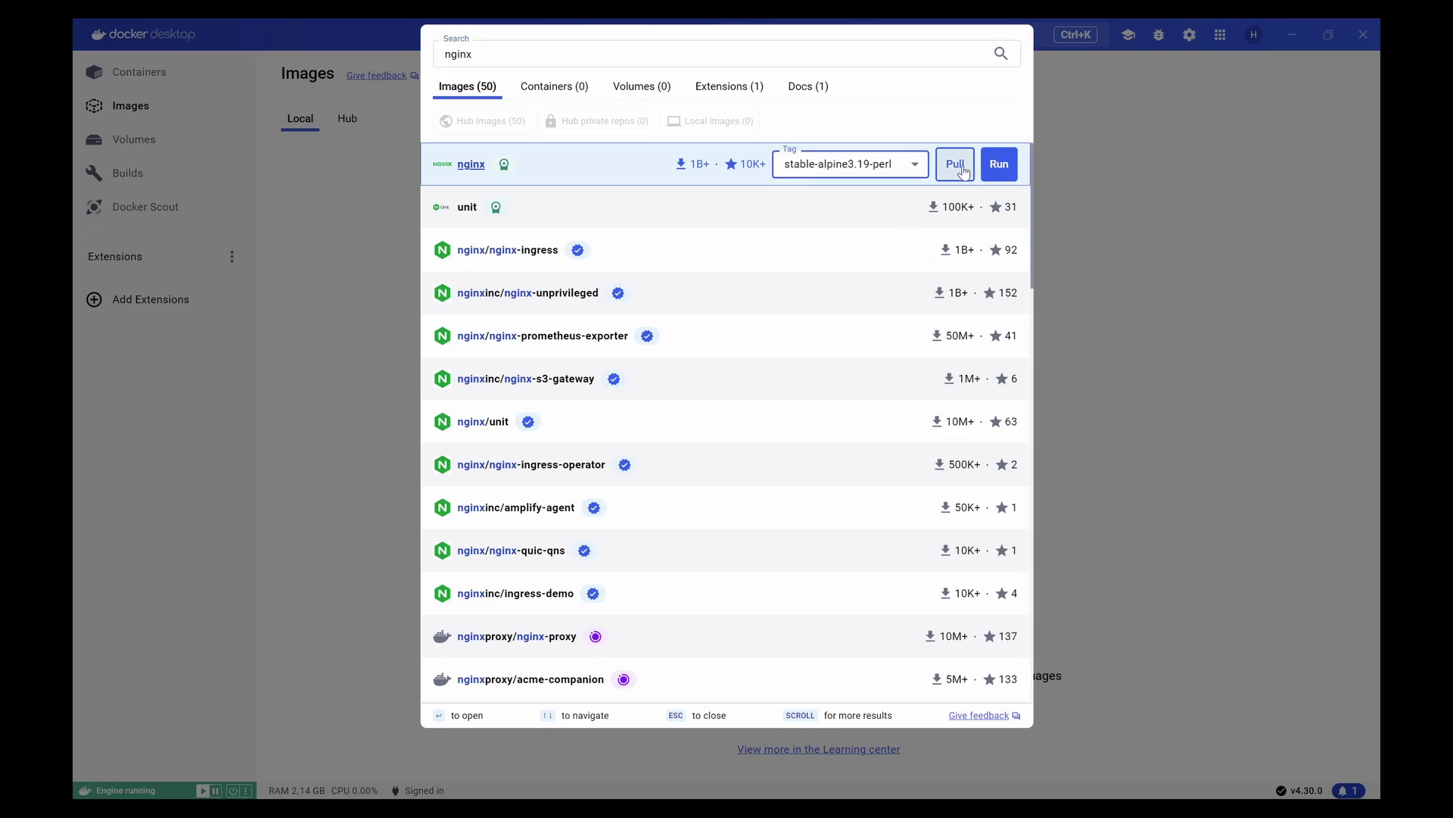
click(963, 170)
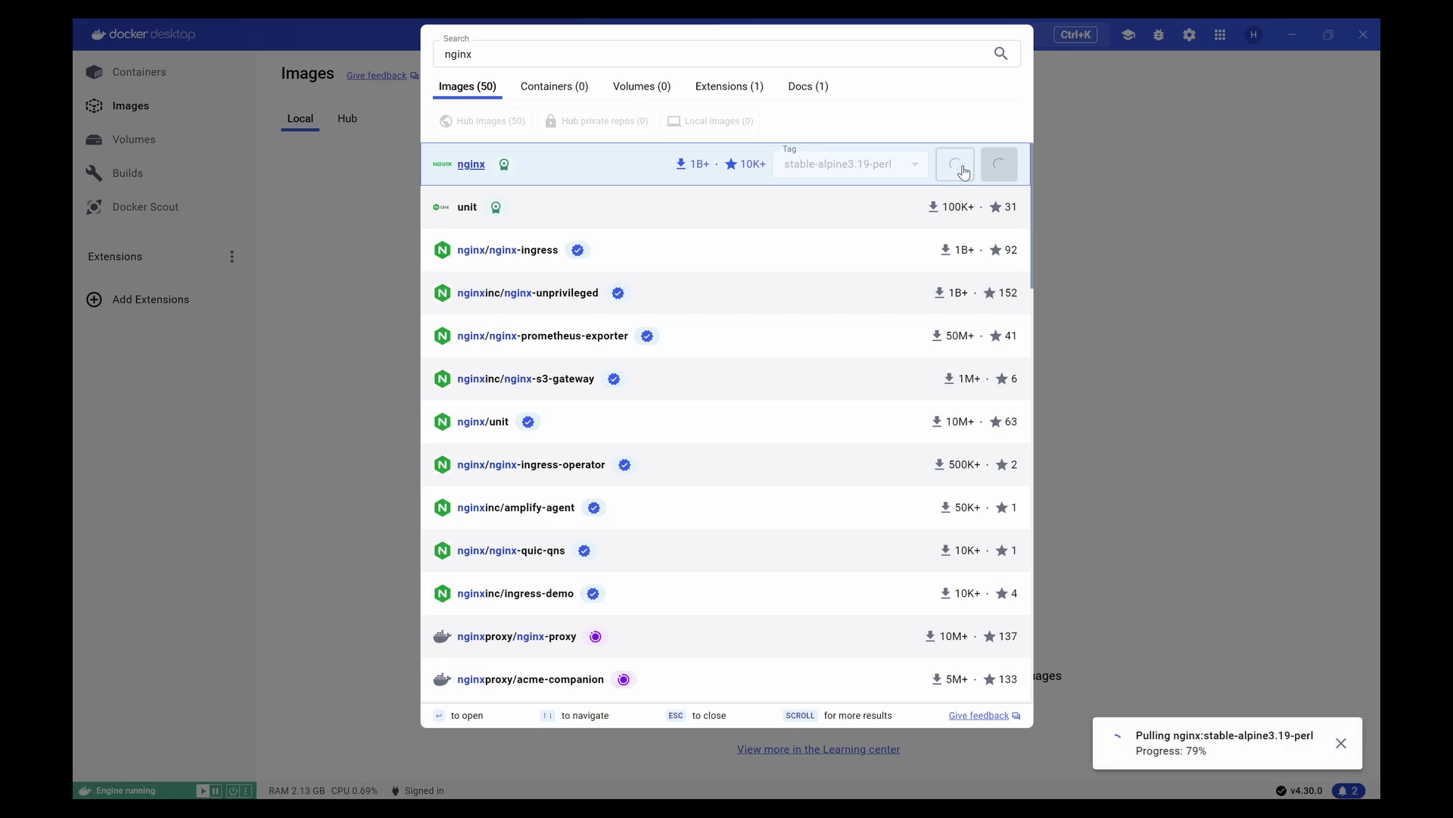
click(1187, 389)
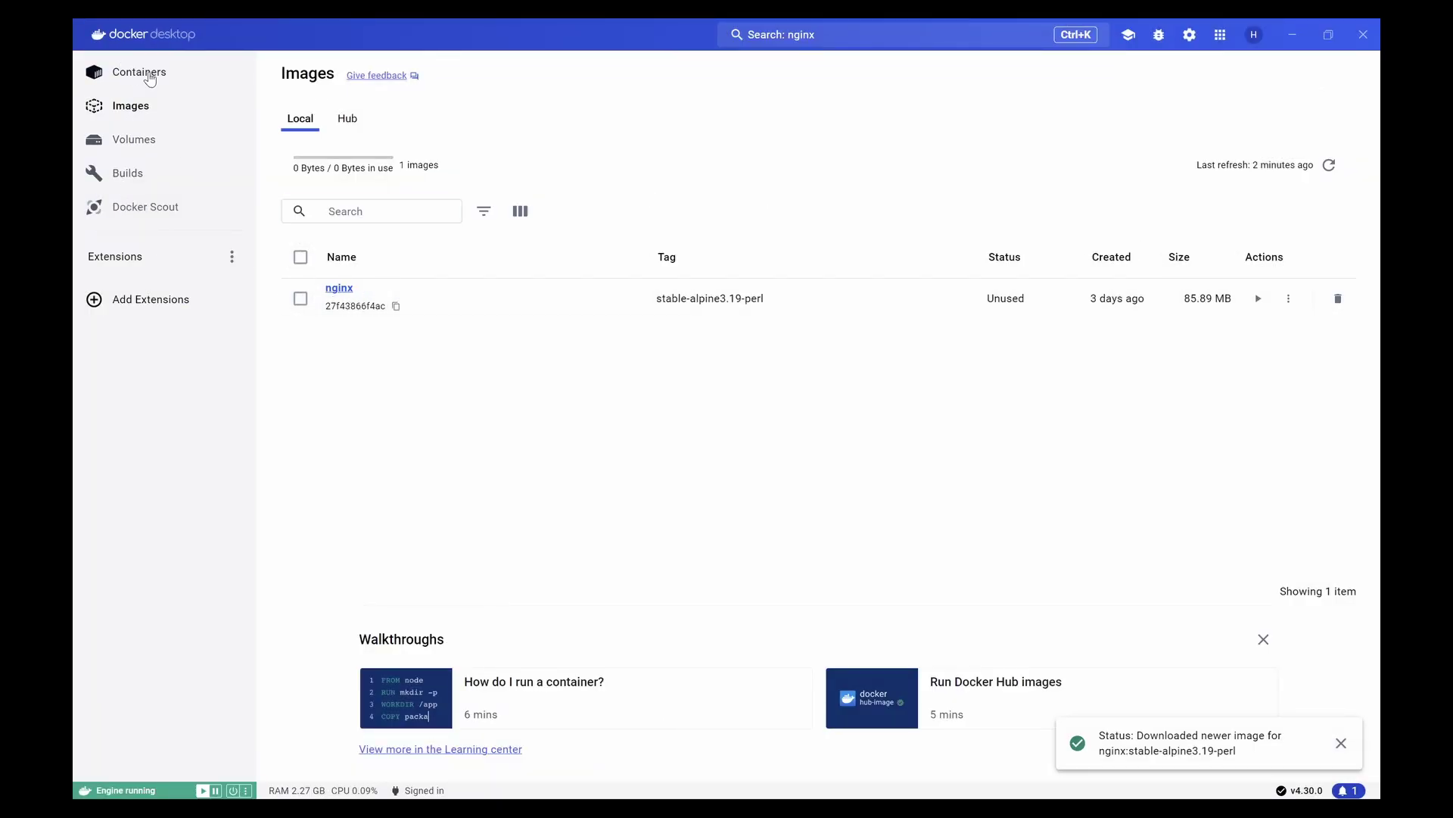
Run a new container from the local nginx image, leaving all optional settings blank, and show it in the containers list
click(125, 72)
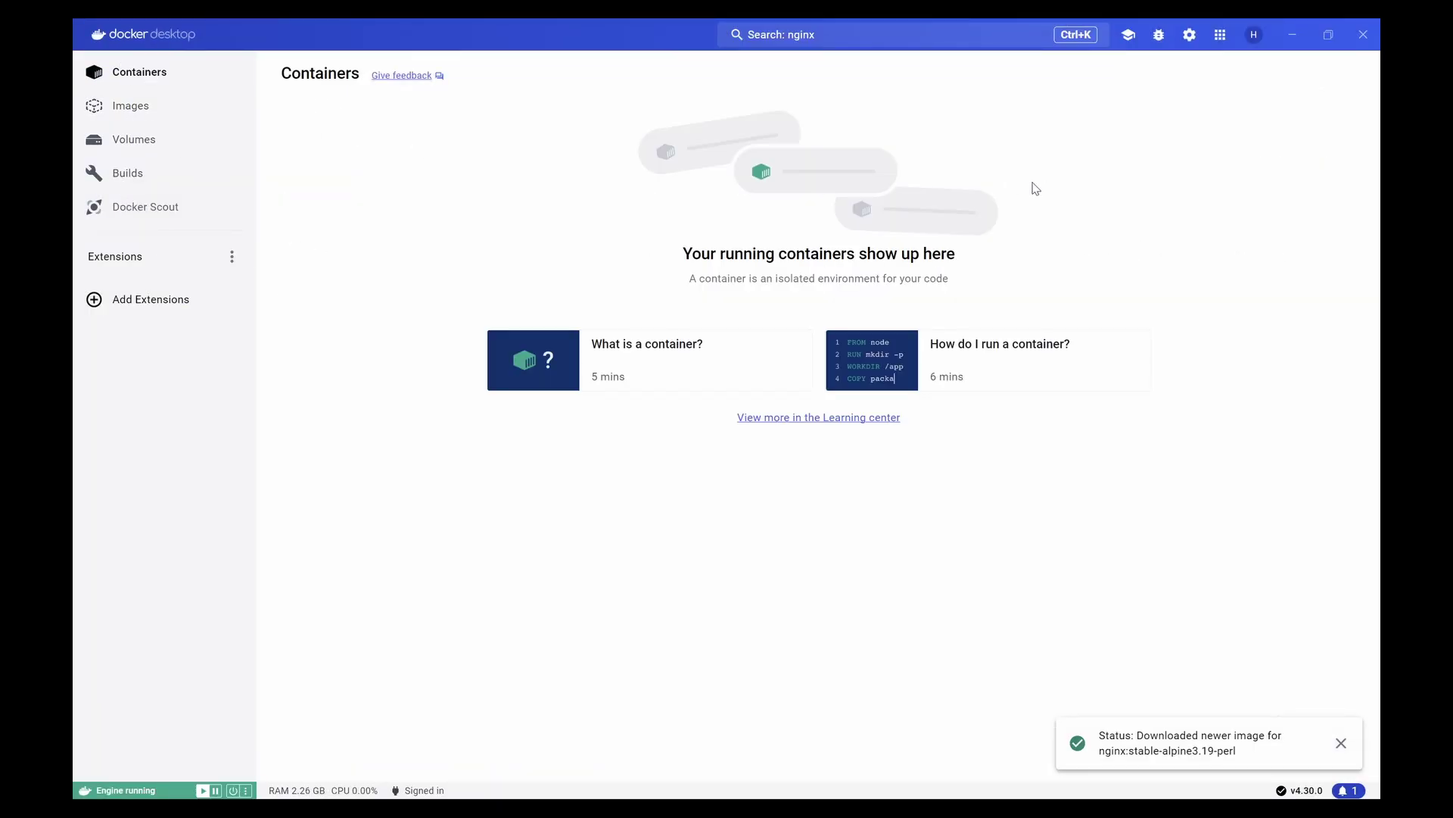
click(137, 108)
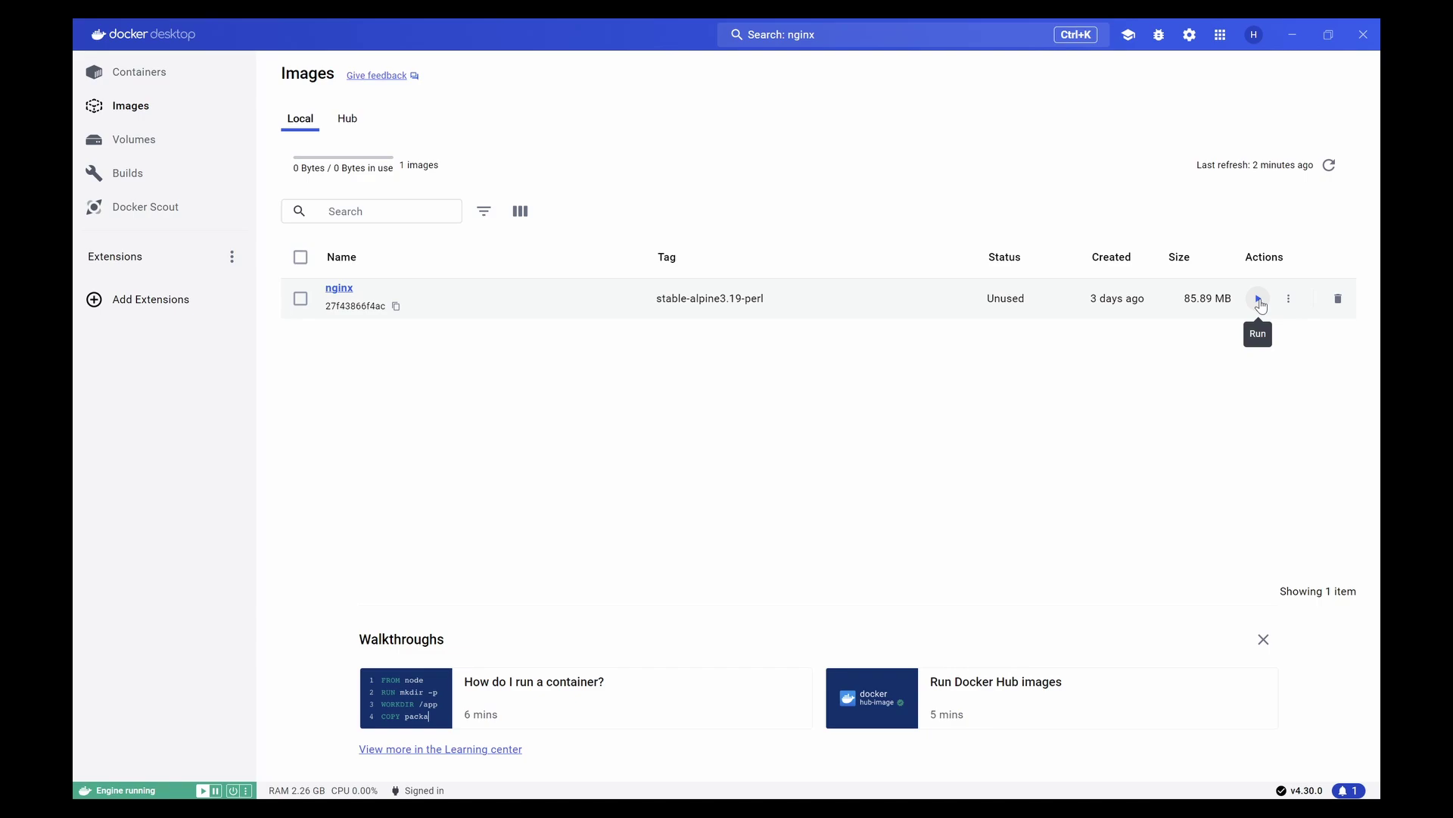
click(1259, 299)
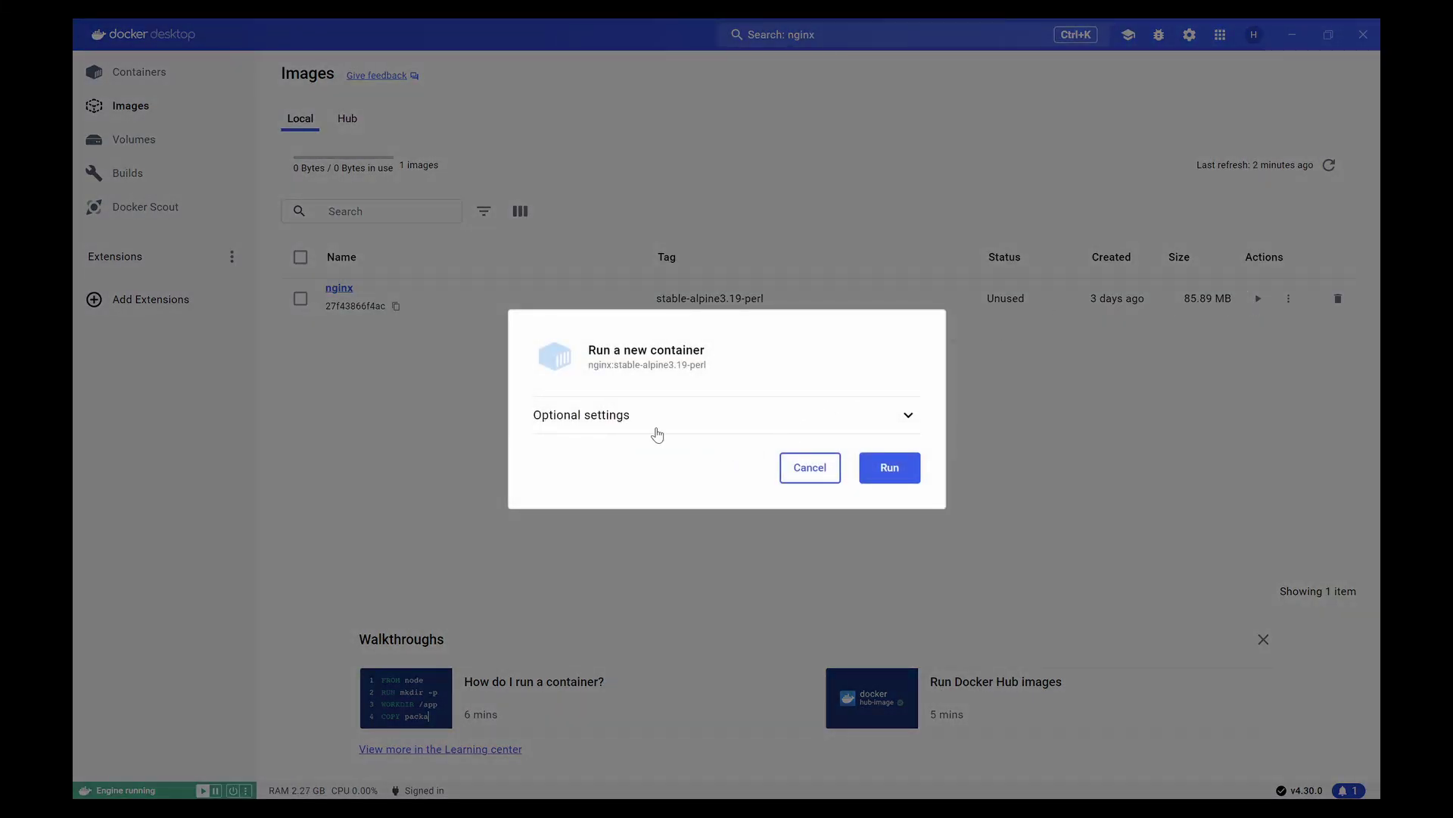
click(739, 425)
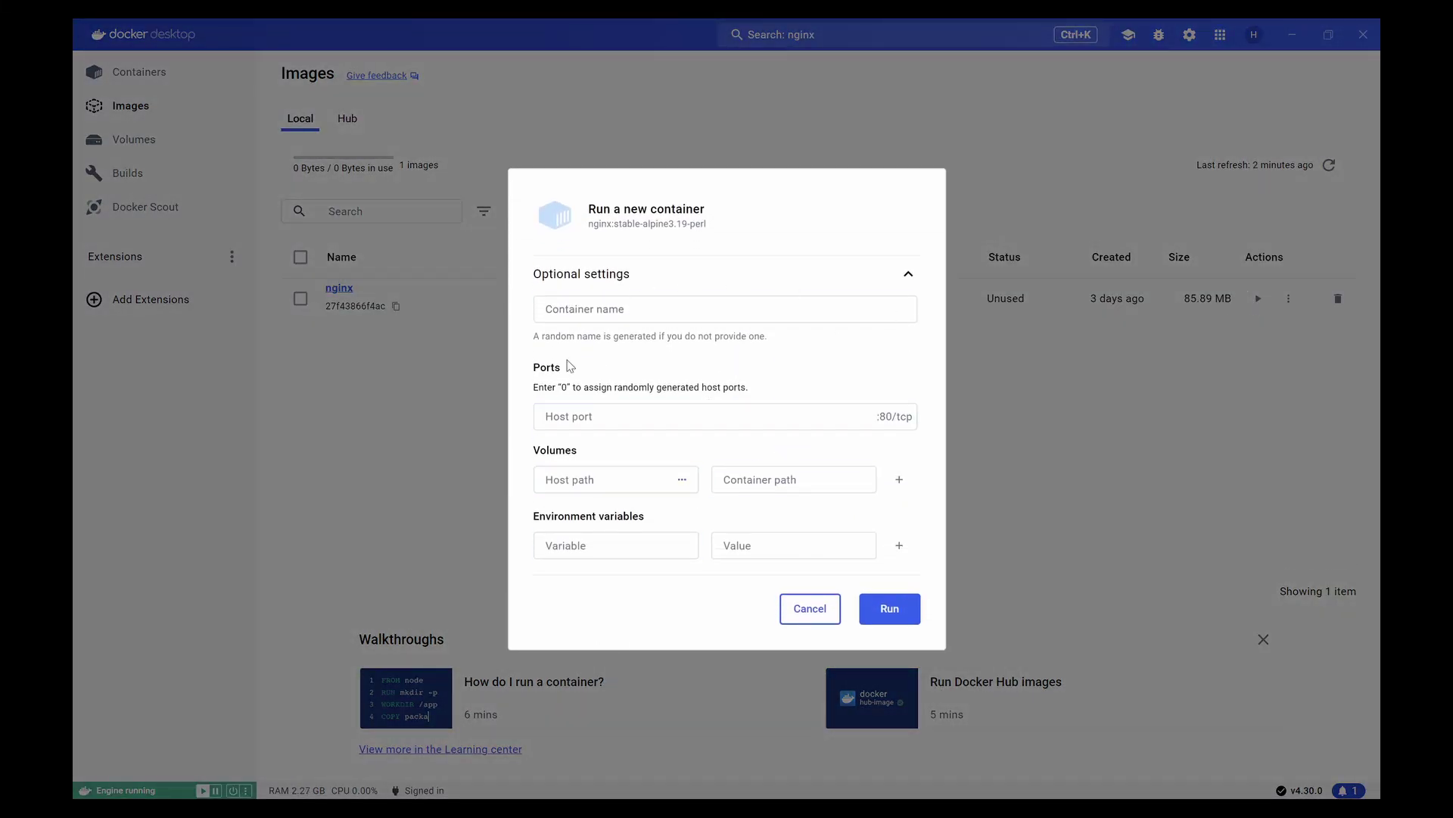
click(601, 407)
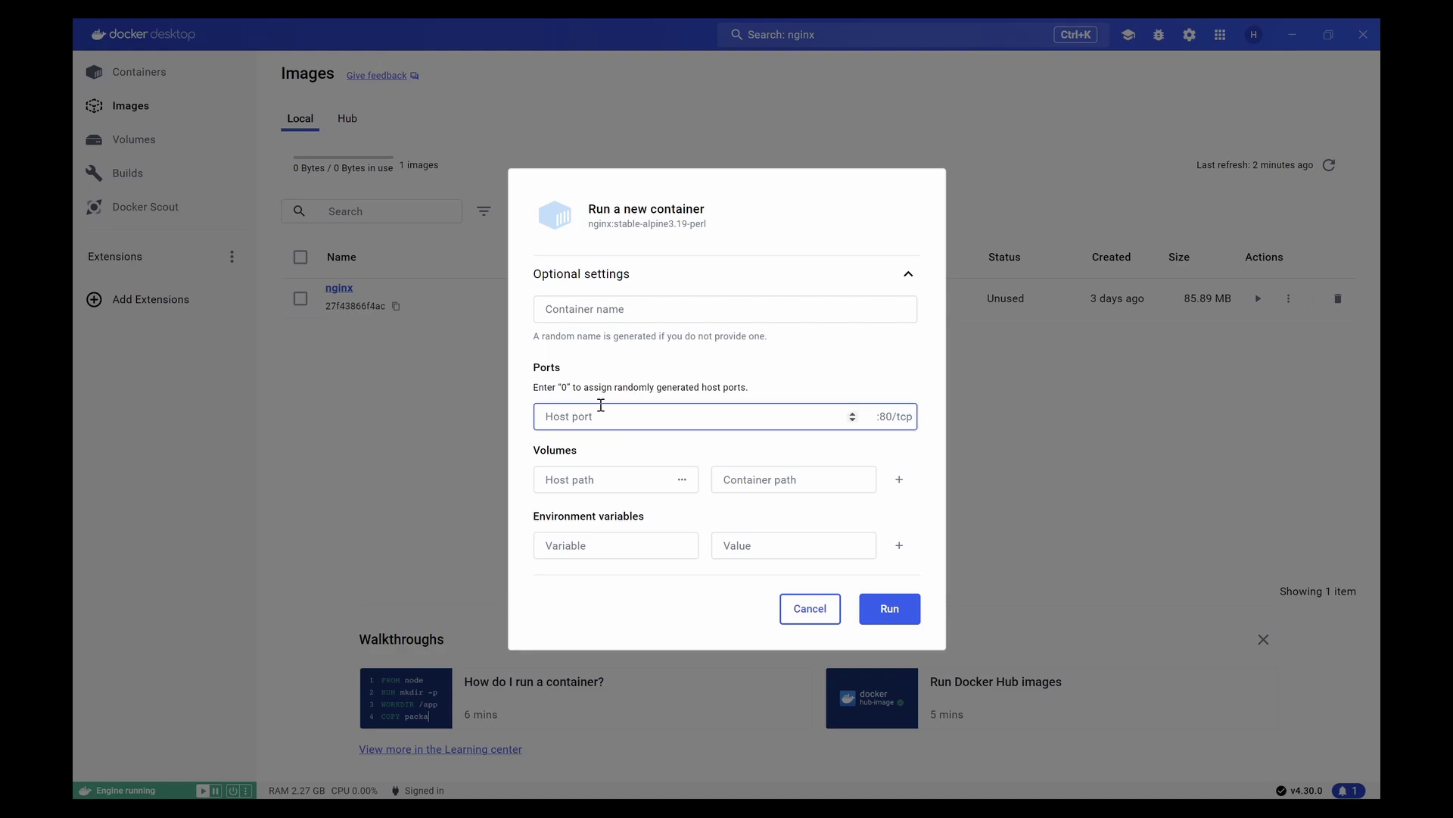
click(590, 382)
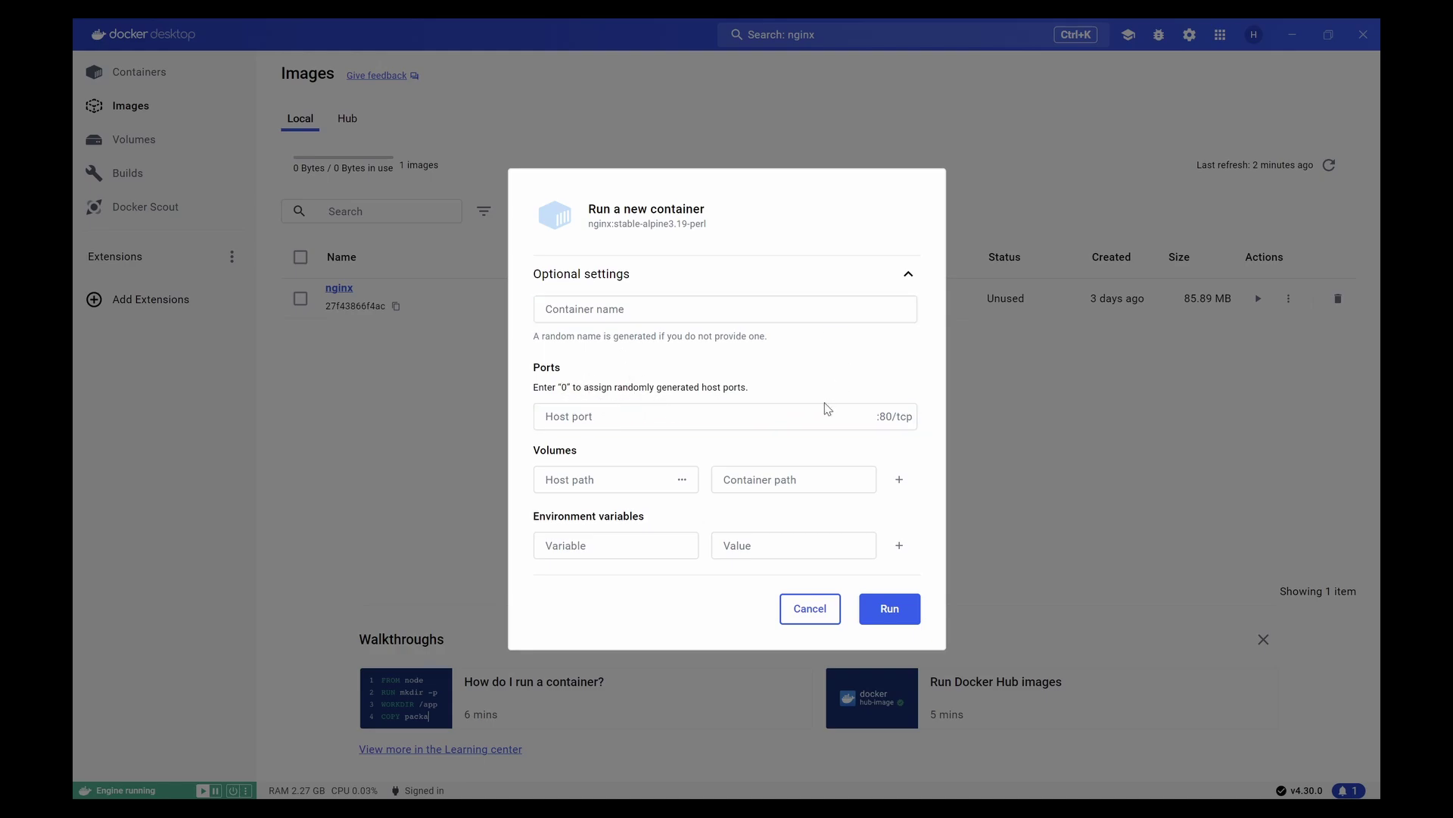
click(892, 610)
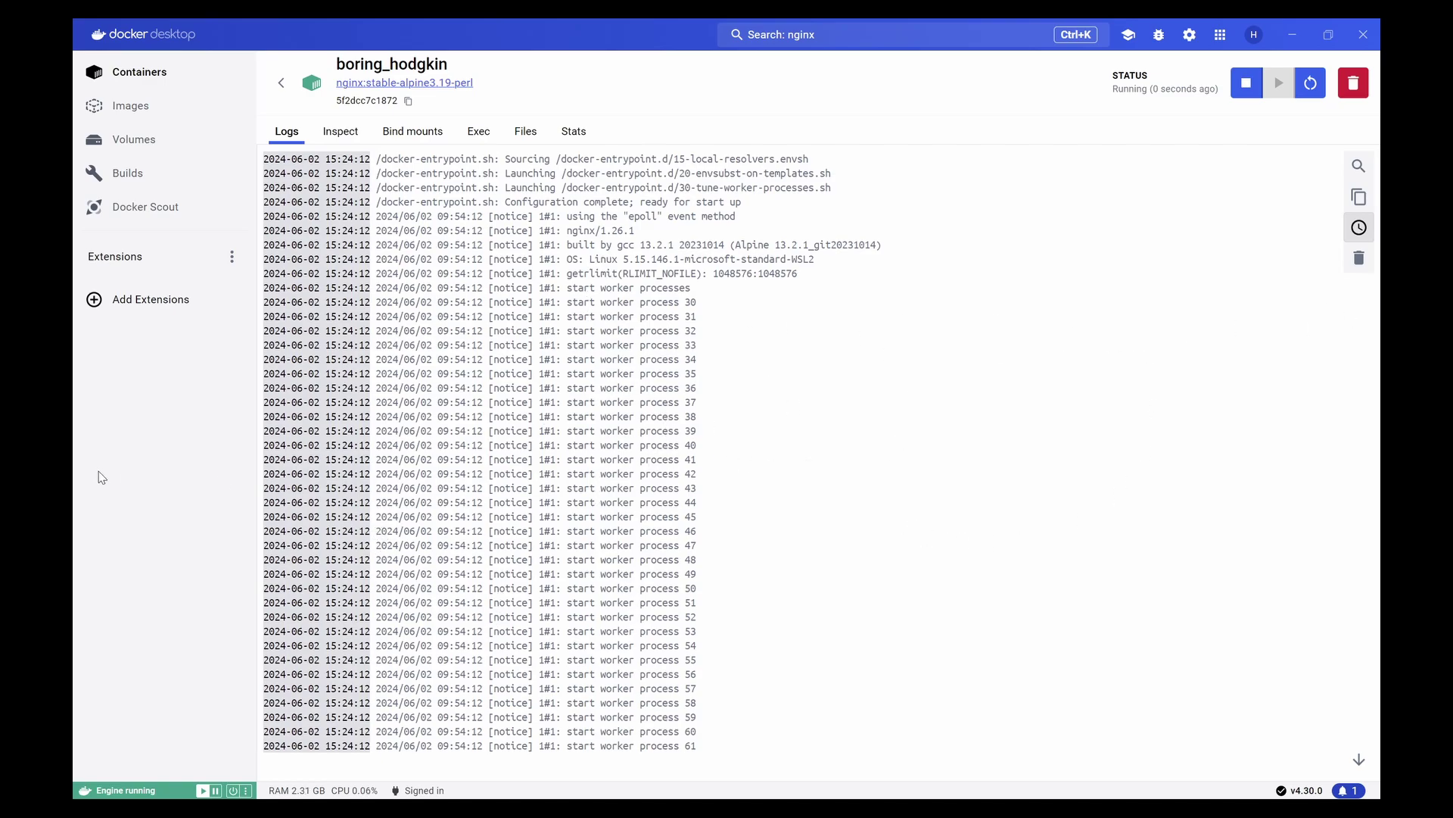
click(166, 77)
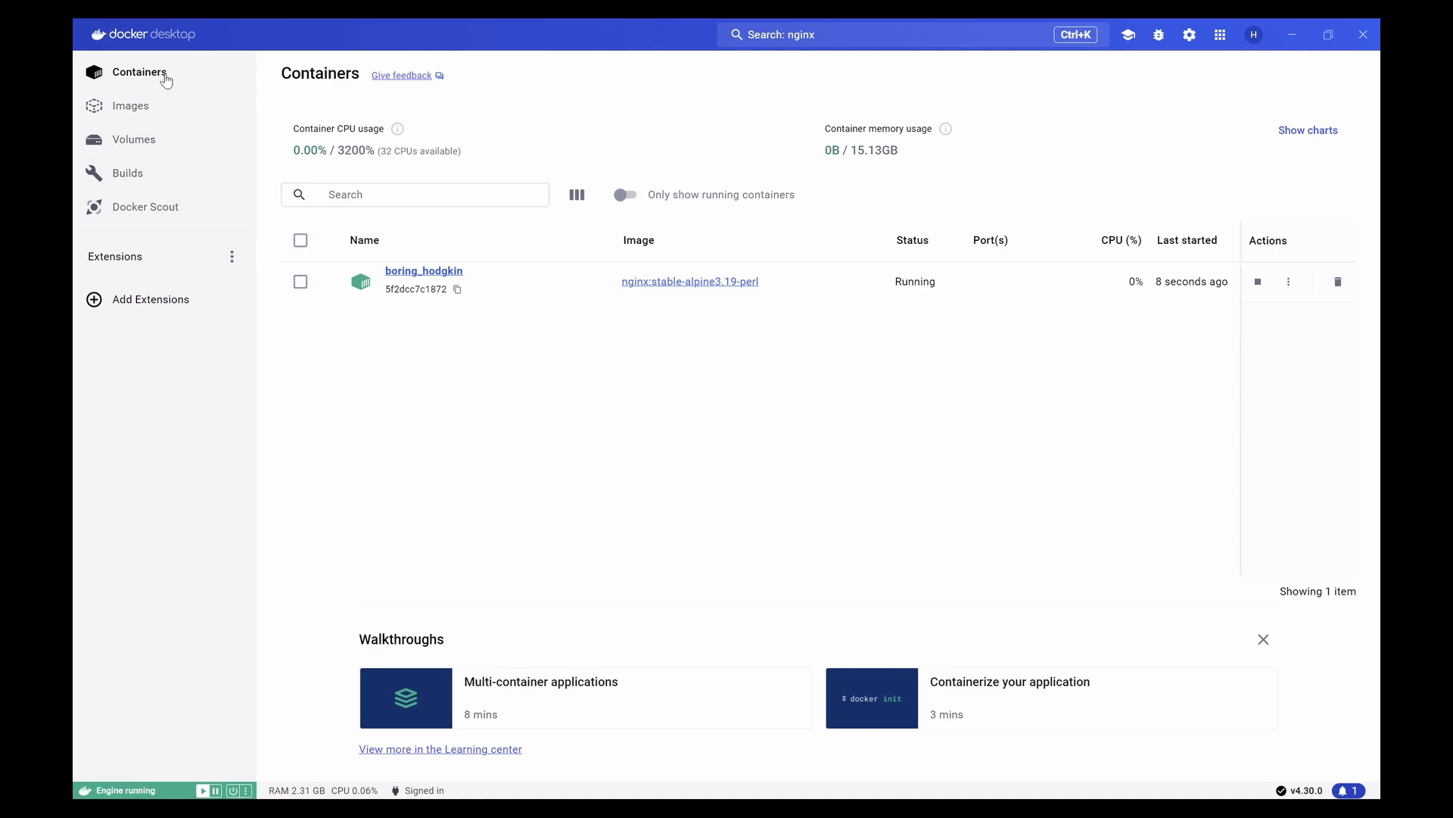